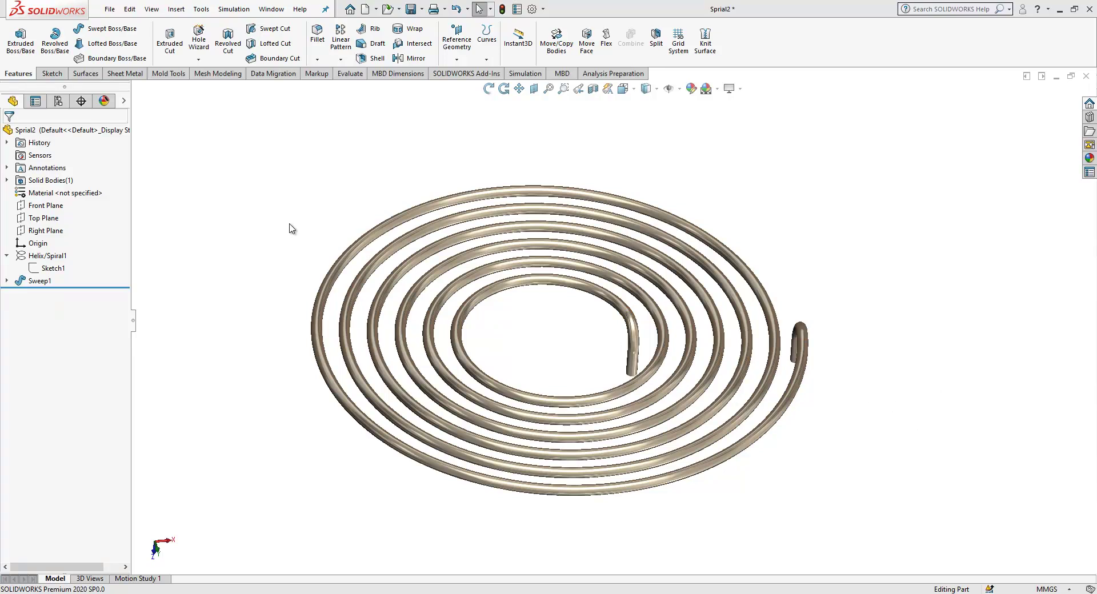
Create a new part and open a sketch on the Top Plane.
{"action": "left_click", "coordinate": [365, 10]}
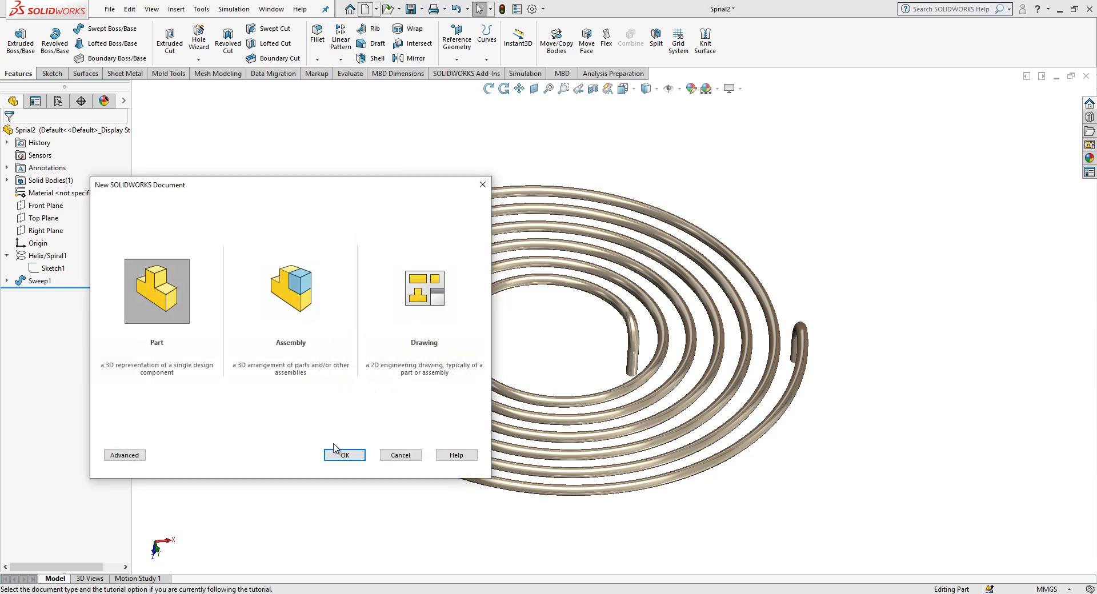
{"action": "left_click", "coordinate": [343, 455]}
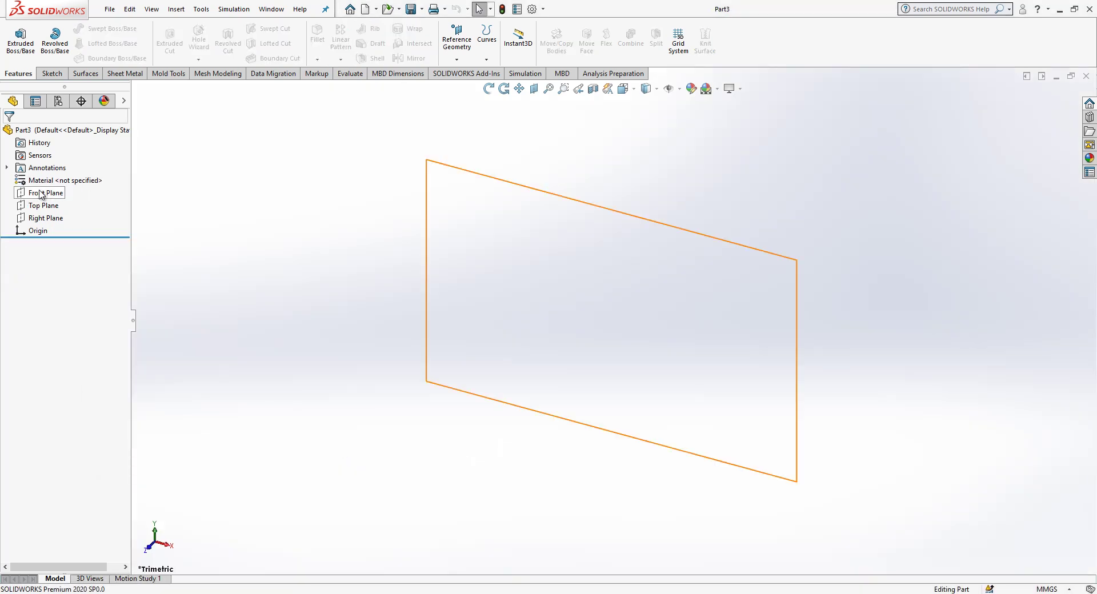
{"action": "left_click", "coordinate": [38, 205]}
{"action": "left_click", "coordinate": [48, 188]}
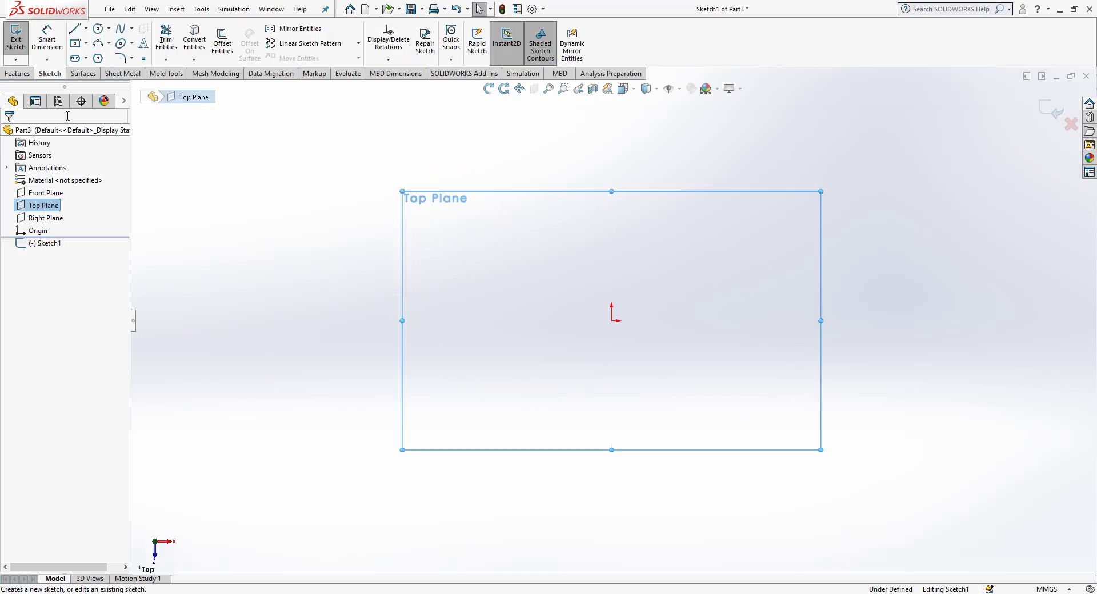
Draw a circle centred on the origin, dimension it to Ø30 mm and exit the sketch.
{"action": "left_click", "coordinate": [101, 31]}
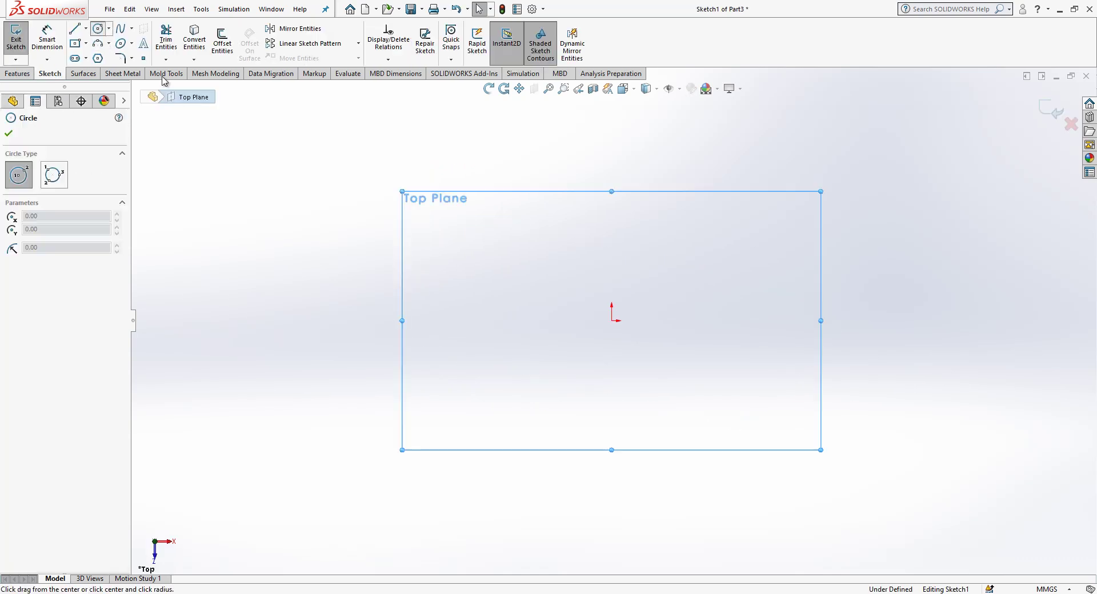
{"action": "left_click", "coordinate": [611, 320]}
{"action": "left_click", "coordinate": [644, 221]}
{"action": "left_click", "coordinate": [47, 38]}
{"action": "left_click", "coordinate": [582, 216]}
{"action": "left_click", "coordinate": [559, 295]}
{"action": "type", "text": "30"}
{"action": "key", "text": "Return"}
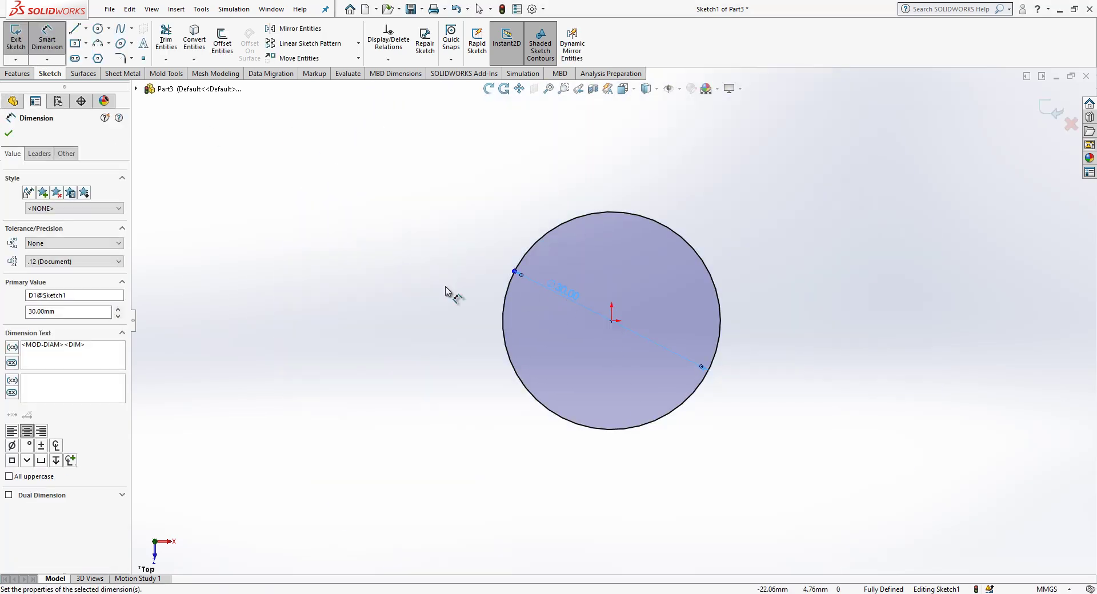
{"action": "left_click", "coordinate": [1039, 118]}
Build a clockwise spiral from the circle: 5 mm pitch, 6 revolutions, 90° start angle.
{"action": "left_click", "coordinate": [489, 59]}
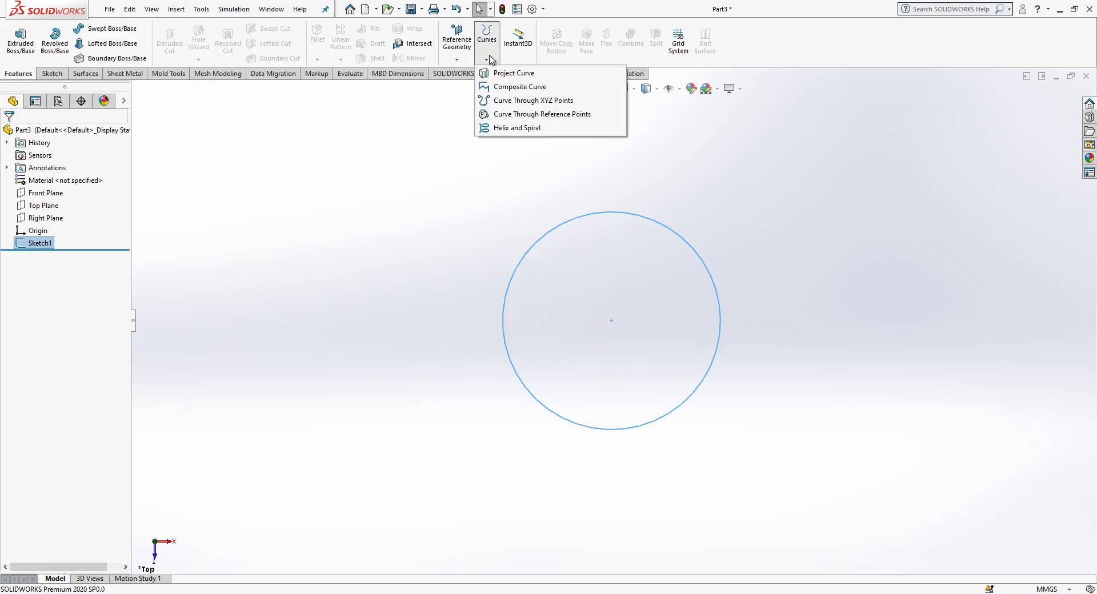
{"action": "left_click", "coordinate": [529, 128]}
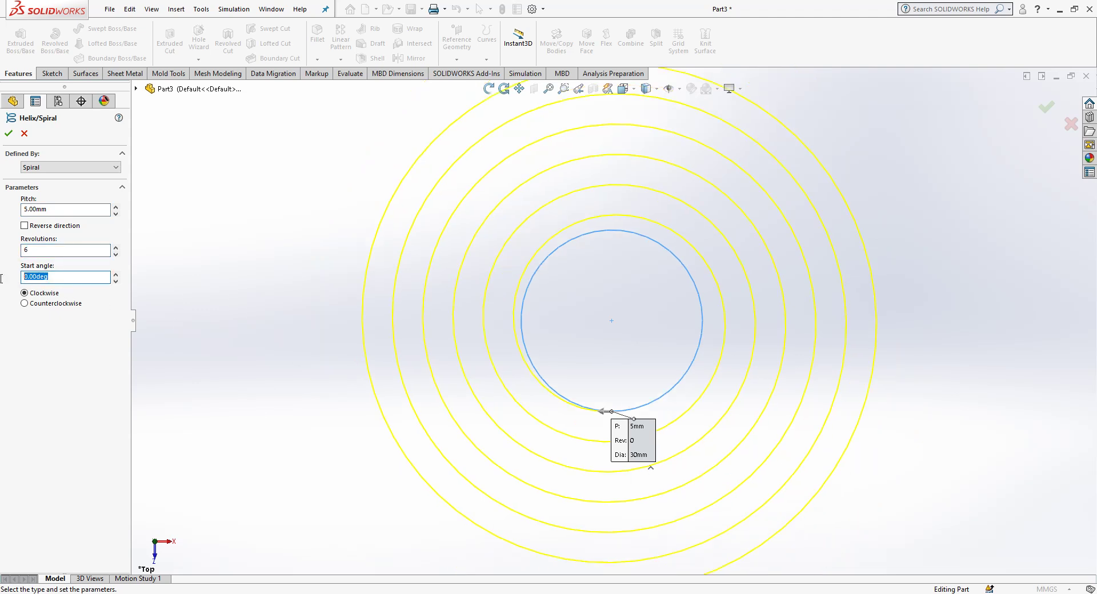
{"action": "key", "text": "Return"}
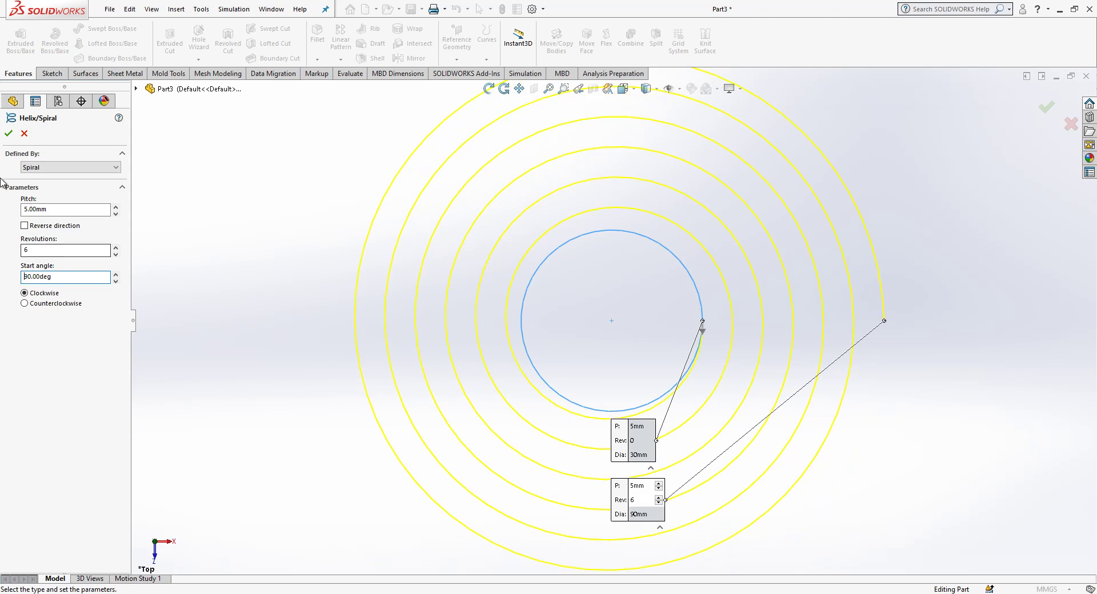
{"action": "left_click", "coordinate": [8, 133]}
{"action": "middle_click_drag", "start_coordinate": [585, 406], "coordinate": [697, 343]}
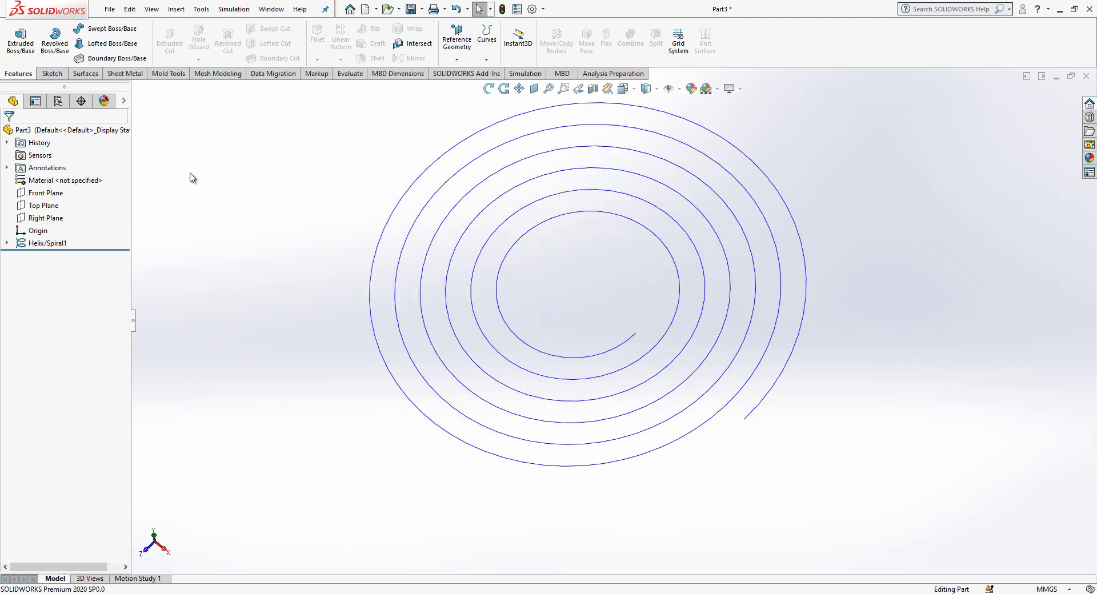
Start a 3D sketch and convert the spiral into sketch curves.
{"action": "left_click", "coordinate": [52, 73]}
{"action": "left_click", "coordinate": [15, 60]}
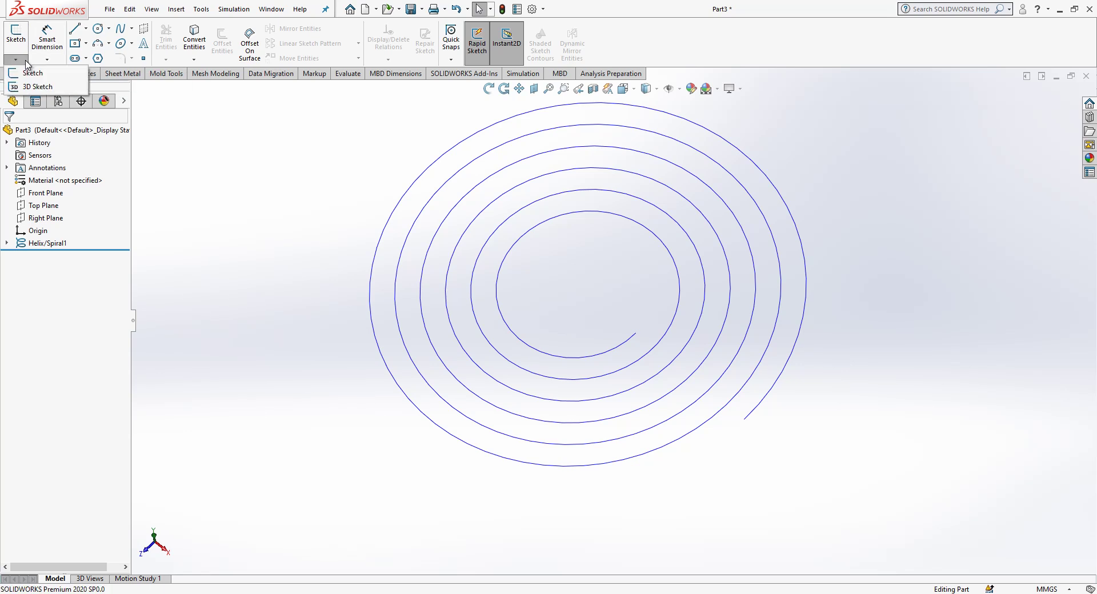
{"action": "left_click", "coordinate": [35, 86]}
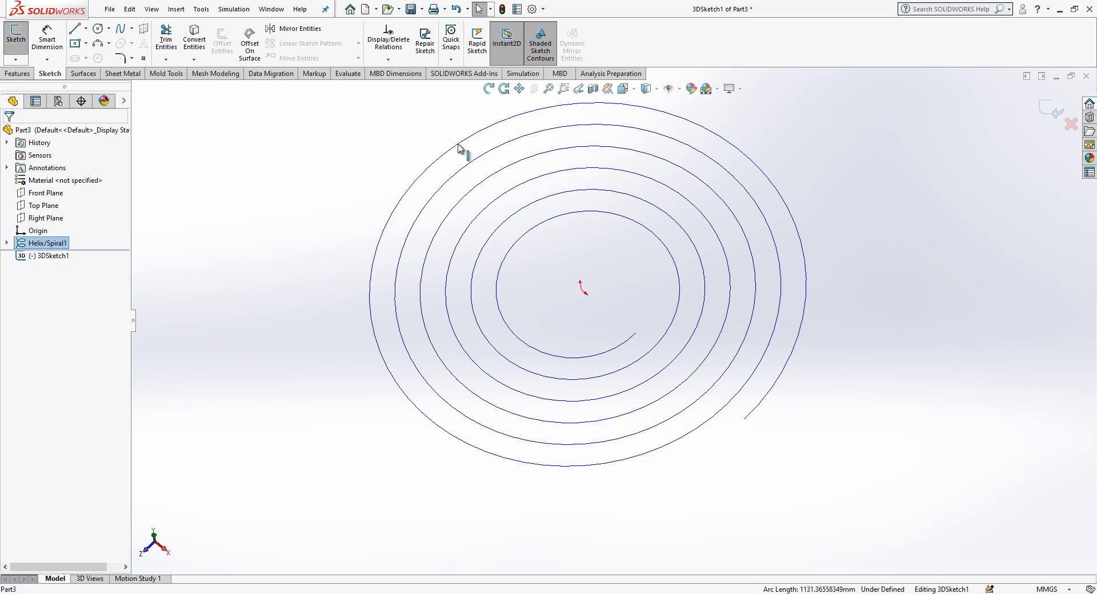
{"action": "left_click", "coordinate": [201, 40]}
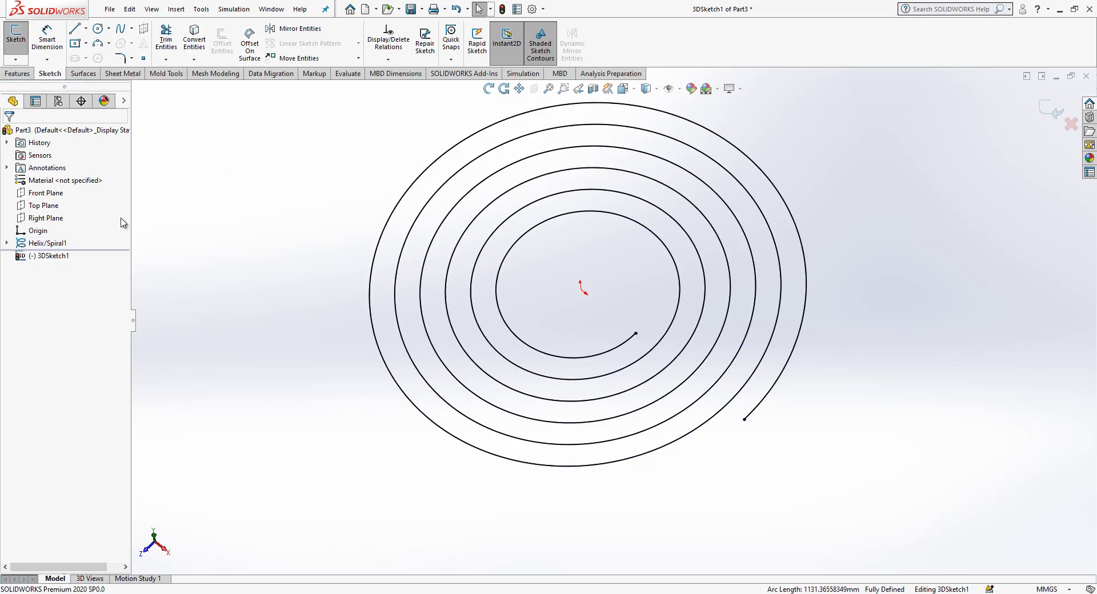
{"action": "left_click", "coordinate": [63, 244]}
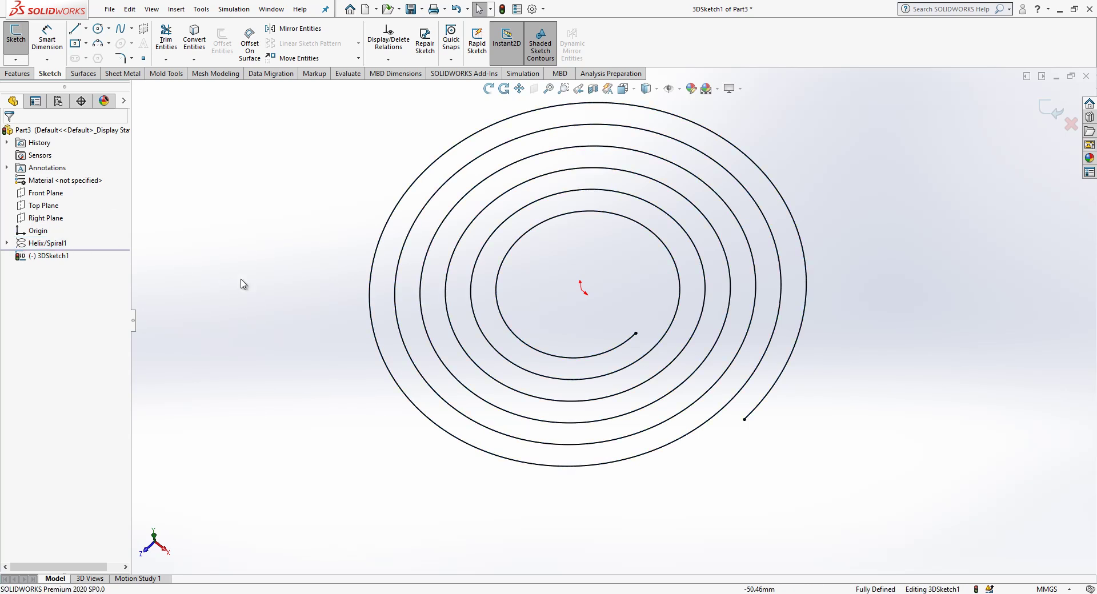
{"action": "middle_click_drag", "start_coordinate": [503, 399], "coordinate": [661, 306]}
{"action": "middle_click_drag", "start_coordinate": [764, 343], "coordinate": [233, 110]}
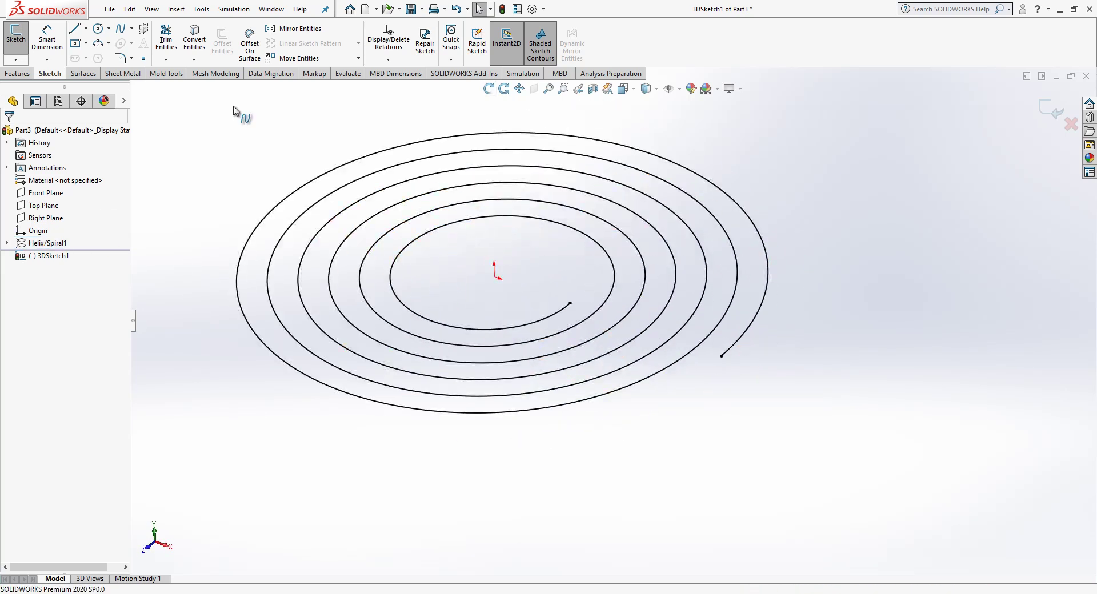
Draw short vertical lines downward from the spiral's inner and outer ends.
{"action": "left_click", "coordinate": [74, 29]}
{"action": "left_click", "coordinate": [569, 303]}
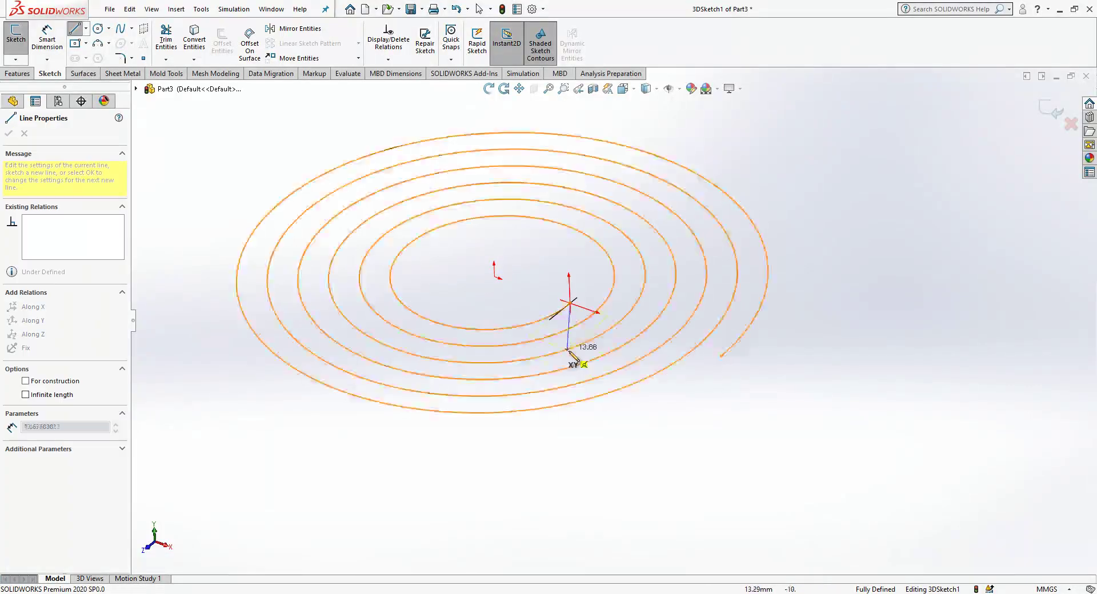
{"action": "double_click", "coordinate": [572, 334]}
{"action": "left_click", "coordinate": [721, 356]}
{"action": "left_click", "coordinate": [724, 394]}
{"action": "key", "text": "Escape"}
{"action": "left_click", "coordinate": [572, 317], "text": "ctrl"}
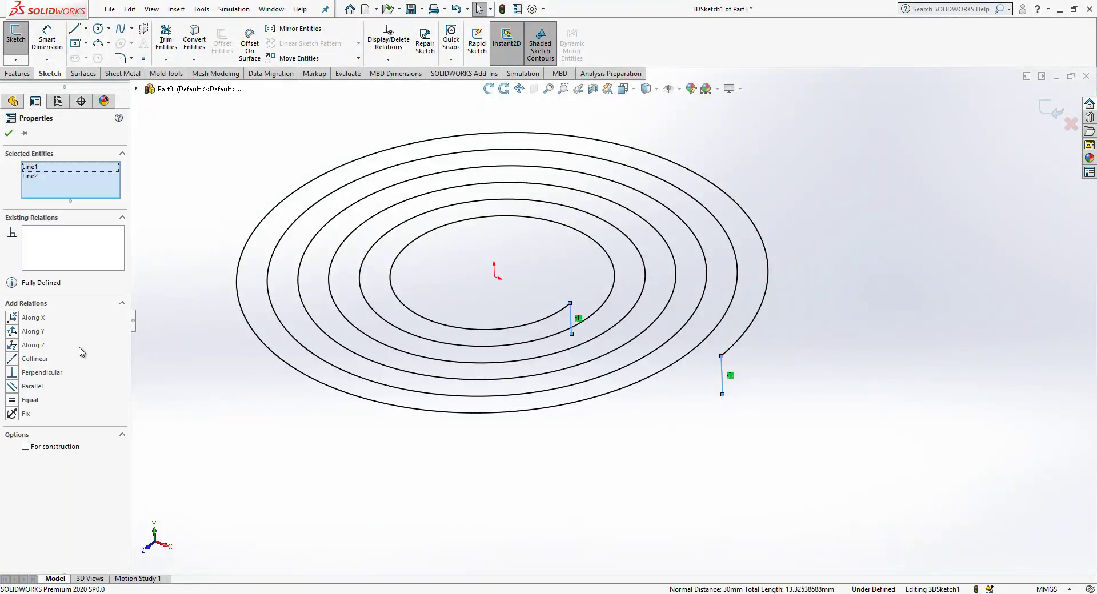
Dimension the outer vertical line to 10 mm.
{"action": "left_click", "coordinate": [63, 31]}
{"action": "left_click", "coordinate": [722, 375]}
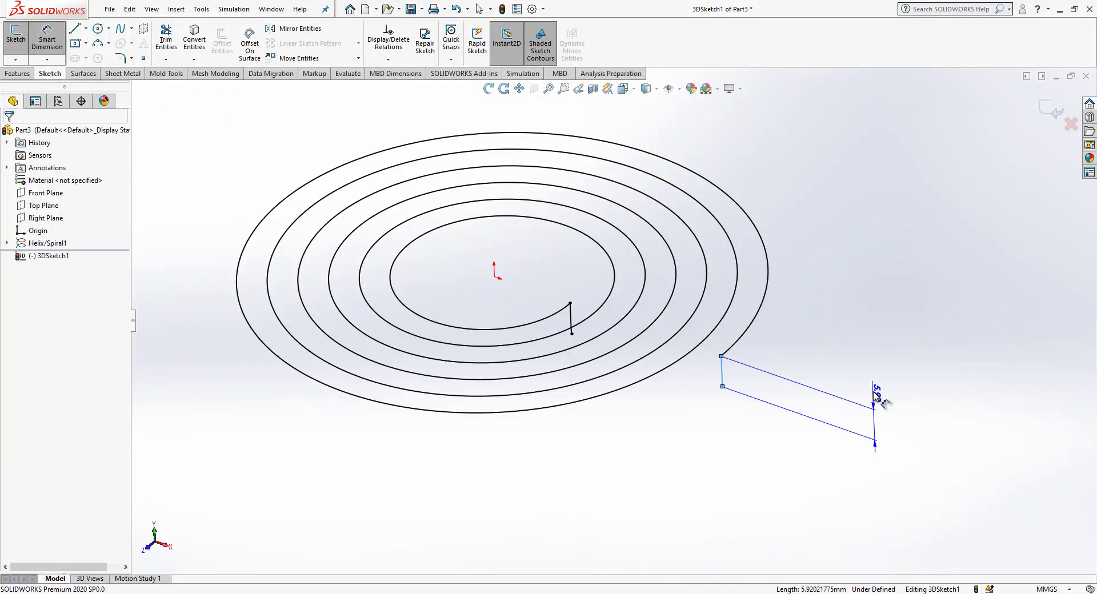
{"action": "left_click", "coordinate": [875, 396]}
{"action": "type", "text": "10"}
{"action": "key", "text": "Return"}
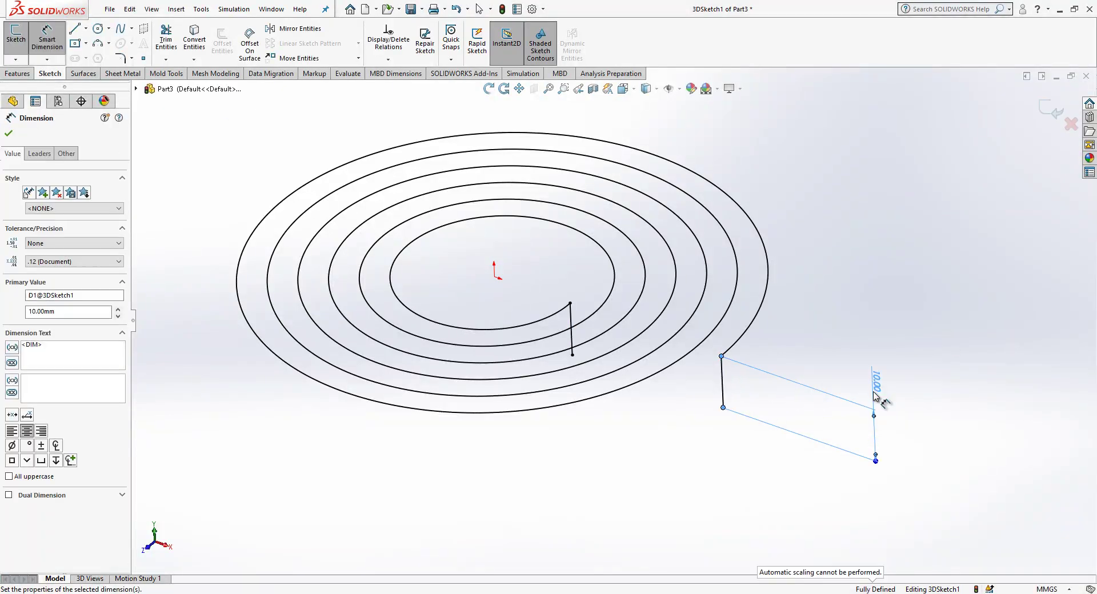
{"action": "key", "text": "Escape"}
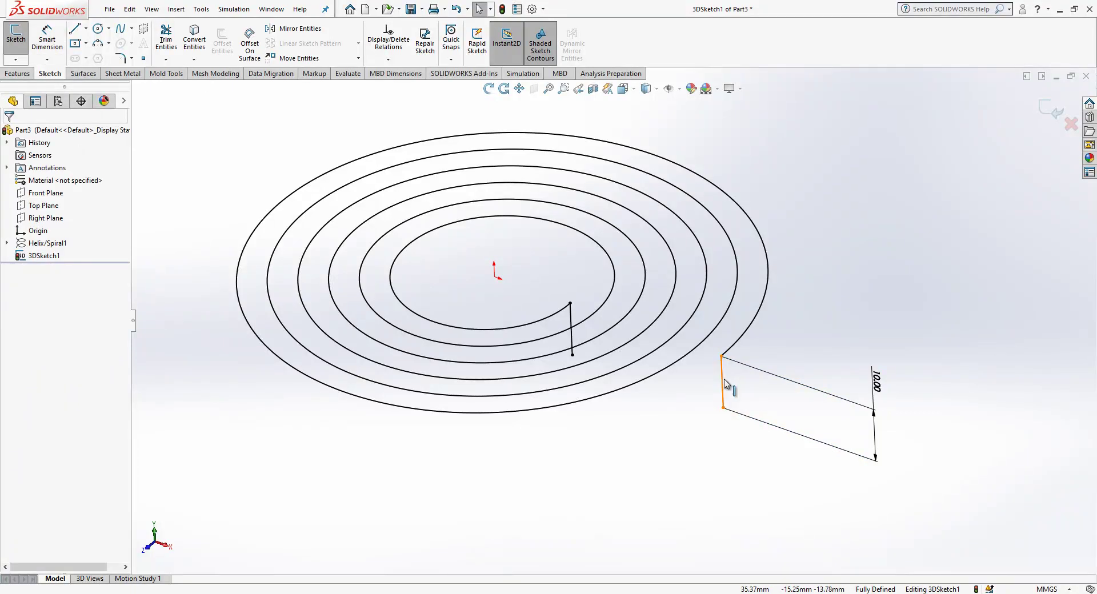
Split the spiral and the outer vertical line near the spiral's outer end.
{"action": "left_click", "coordinate": [724, 381]}
{"action": "left_click", "coordinate": [742, 396]}
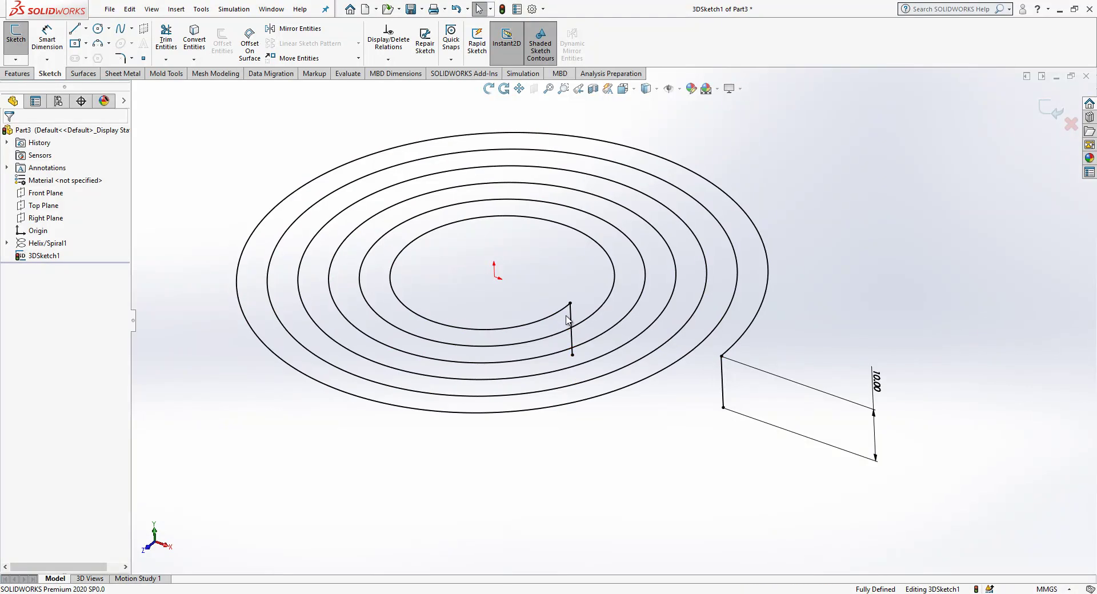
{"action": "mouse_move", "coordinate": [734, 368]}
{"action": "middle_mouse_down"}
{"action": "mouse_move", "coordinate": [698, 357]}
{"action": "mouse_move", "coordinate": [711, 383]}
{"action": "middle_mouse_up"}
{"action": "scroll", "coordinate": [711, 383], "scroll_direction": "down", "scroll_amount": 4}
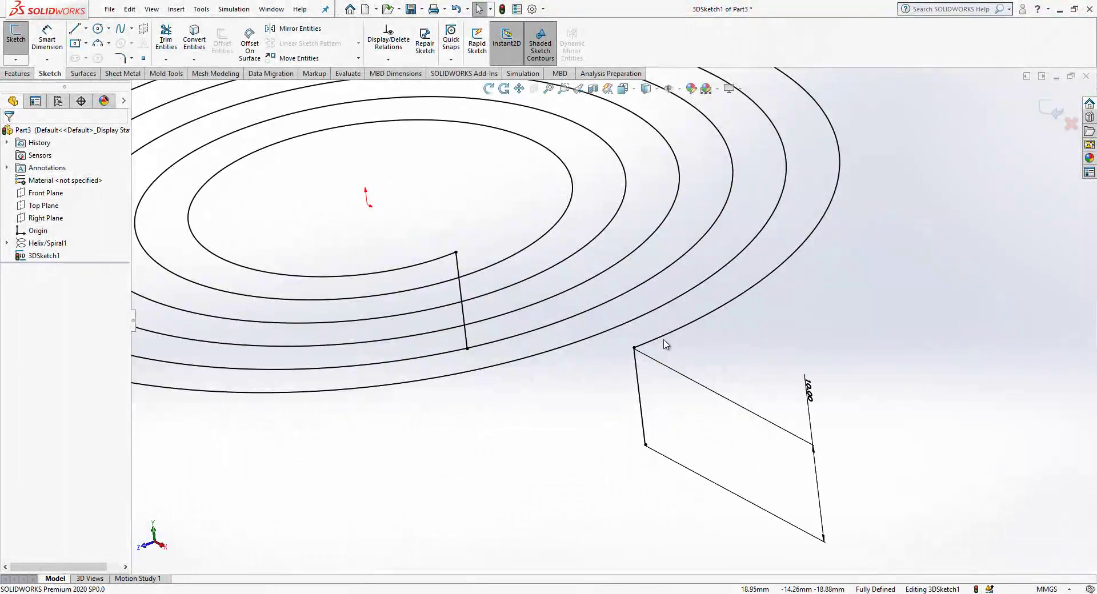
{"action": "right_click", "coordinate": [666, 343]}
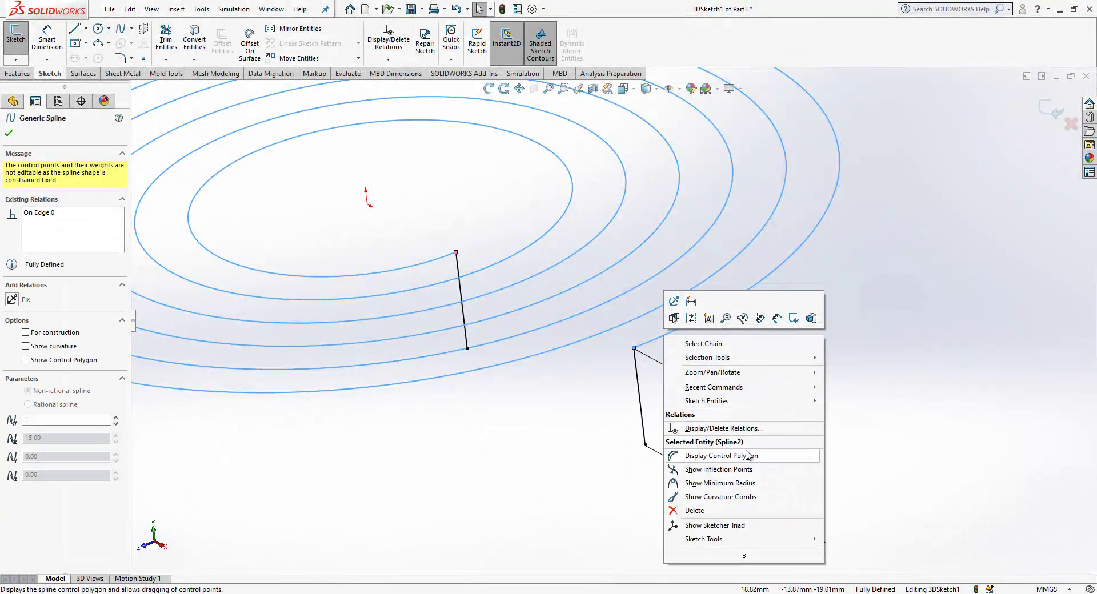
{"action": "key", "text": "Escape"}
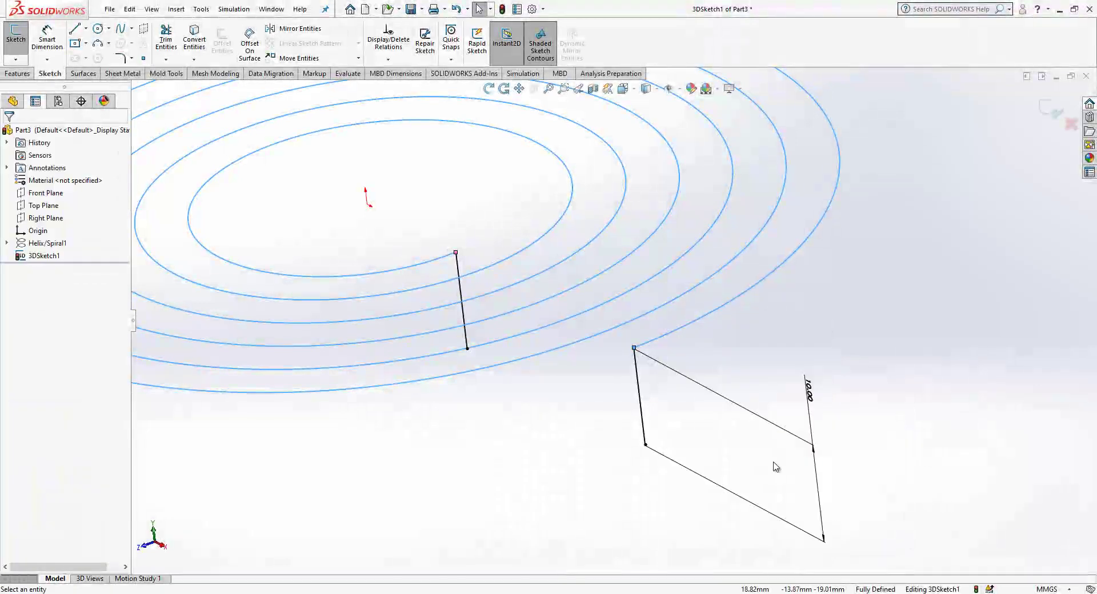
{"action": "left_click", "coordinate": [683, 329]}
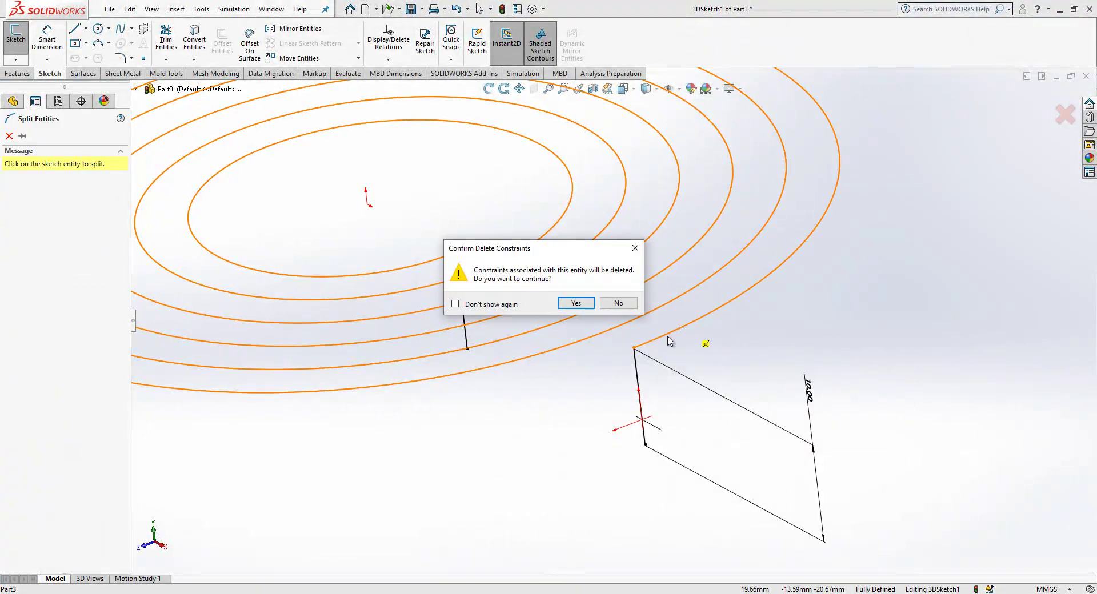
{"action": "left_click", "coordinate": [579, 304]}
{"action": "left_click", "coordinate": [638, 374]}
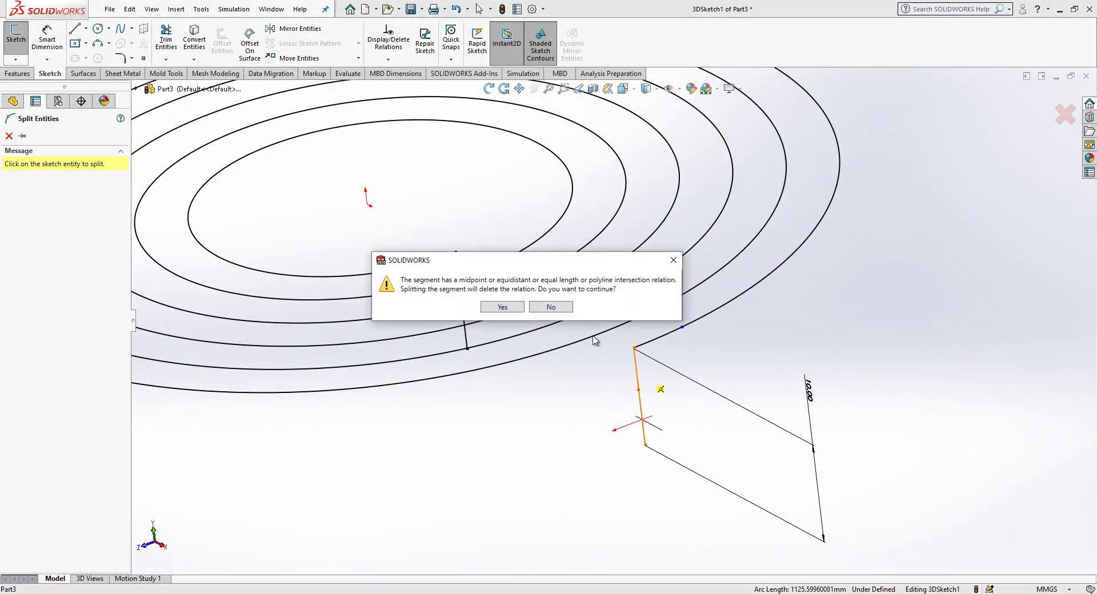
{"action": "left_click", "coordinate": [502, 306]}
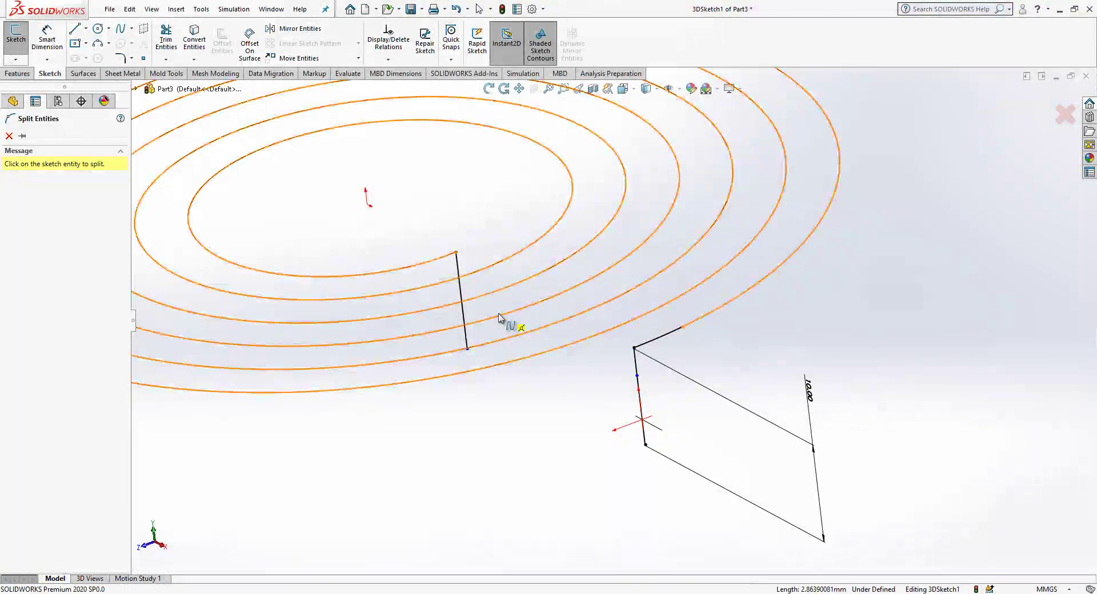
Split the spiral near its inner end and split the connecting line there.
{"action": "left_click", "coordinate": [429, 262]}
{"action": "left_click", "coordinate": [573, 302]}
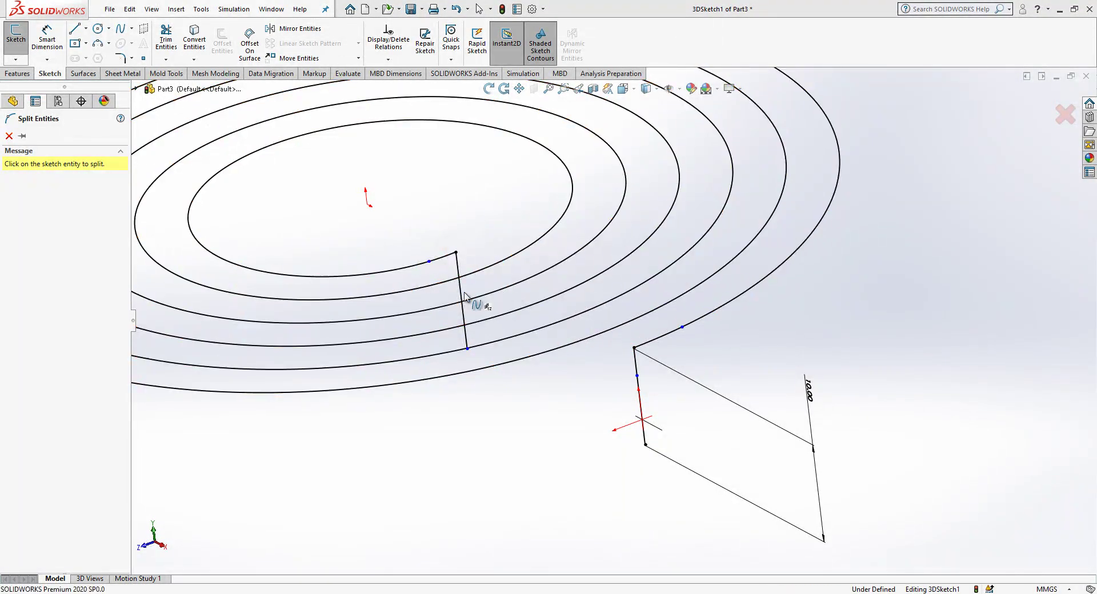
{"action": "left_click", "coordinate": [460, 293]}
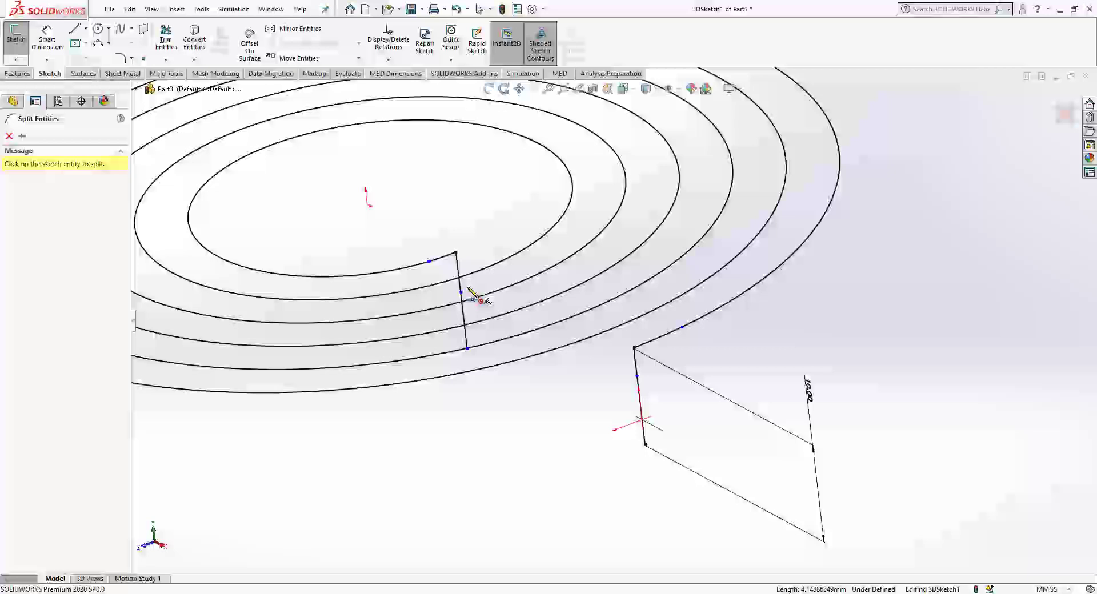
{"action": "left_click", "coordinate": [9, 136]}
Check the short outer line segment and convert it to construction geometry.
{"action": "left_click", "coordinate": [645, 374]}
{"action": "left_click", "coordinate": [648, 382]}
{"action": "left_click", "coordinate": [637, 376]}
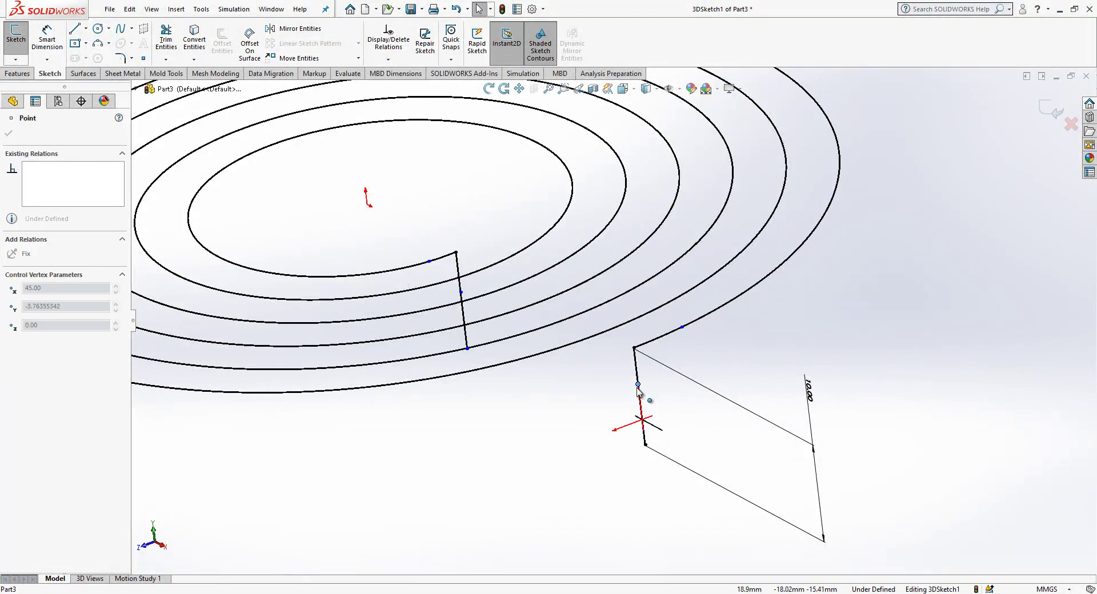
{"action": "left_click", "coordinate": [681, 424]}
{"action": "left_click", "coordinate": [637, 383]}
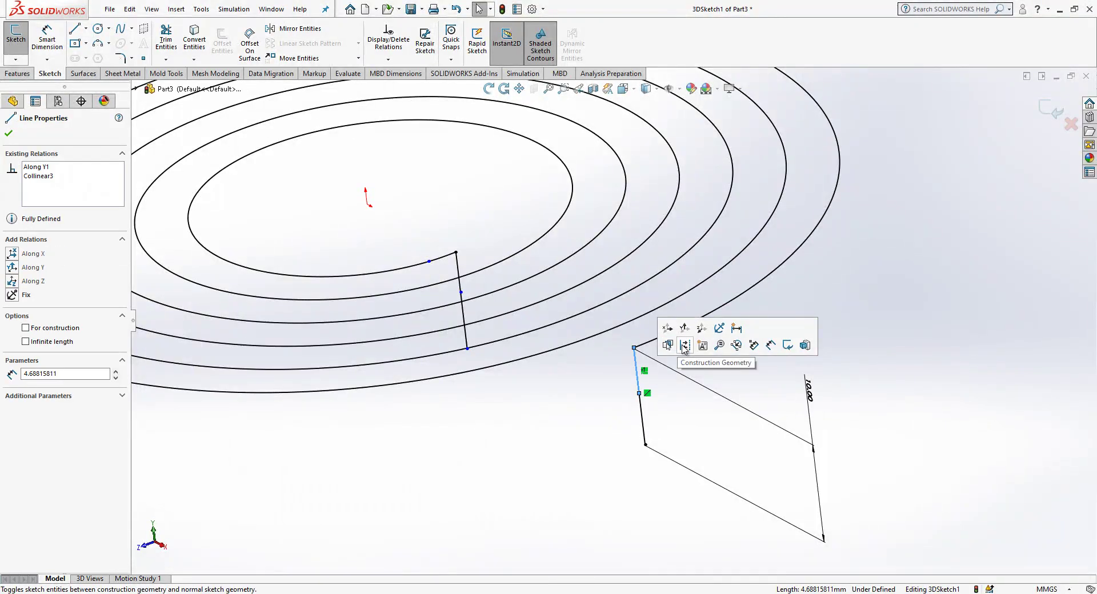
{"action": "left_click", "coordinate": [721, 349]}
Convert the inner line segment and the leftover spline pieces to construction geometry.
{"action": "left_click", "coordinate": [459, 267]}
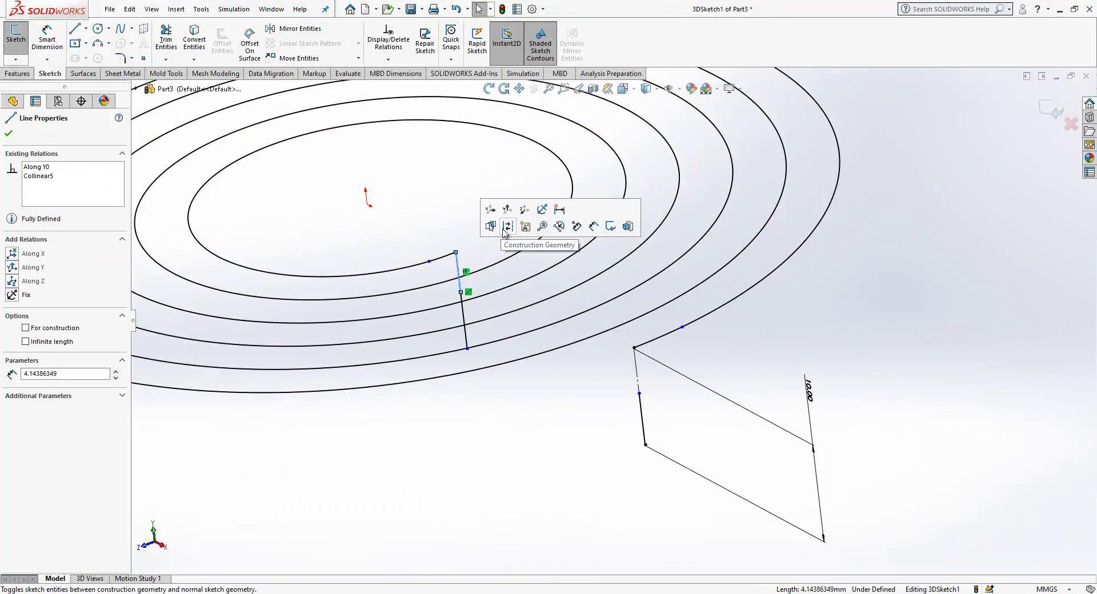
{"action": "left_click", "coordinate": [502, 227]}
{"action": "left_click", "coordinate": [450, 261]}
{"action": "left_click", "coordinate": [500, 232]}
{"action": "left_click", "coordinate": [606, 269]}
{"action": "left_click", "coordinate": [680, 332]}
{"action": "left_click", "coordinate": [707, 301]}
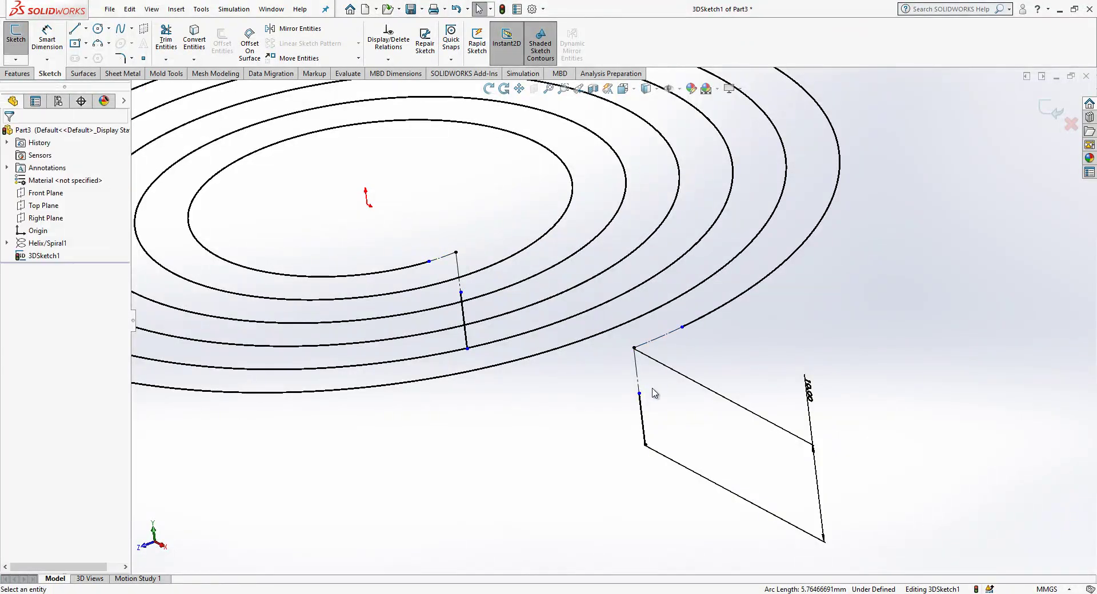
Dimension the short line at the outer end to 5 mm.
{"action": "right_click_drag", "start_coordinate": [649, 418], "coordinate": [662, 366]}
{"action": "left_click", "coordinate": [645, 420]}
{"action": "left_click", "coordinate": [674, 424]}
{"action": "key", "text": "Return"}
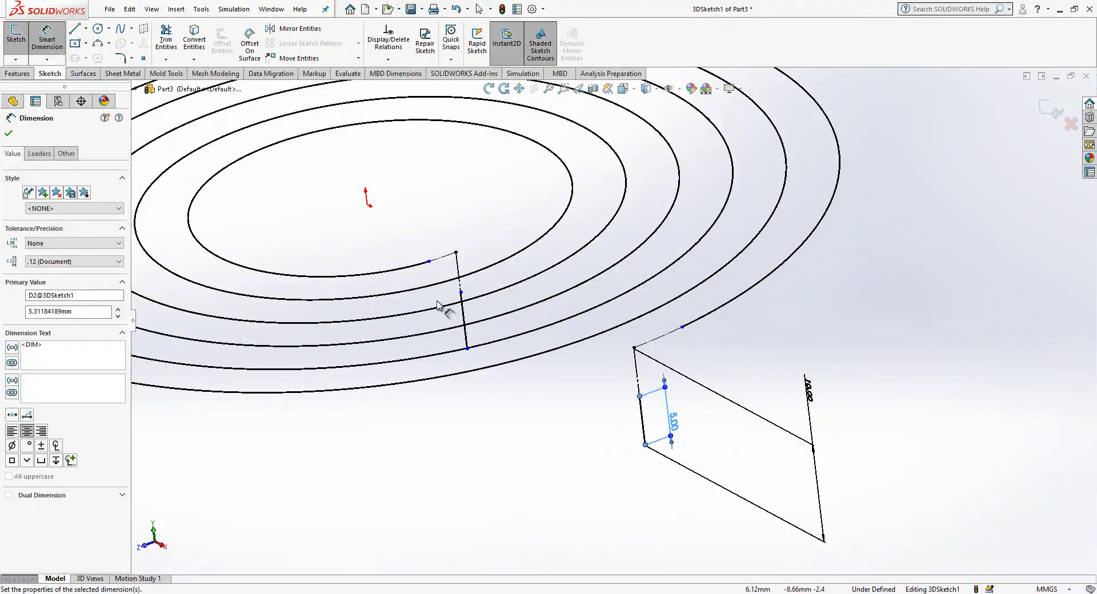
{"action": "key", "text": "Escape"}
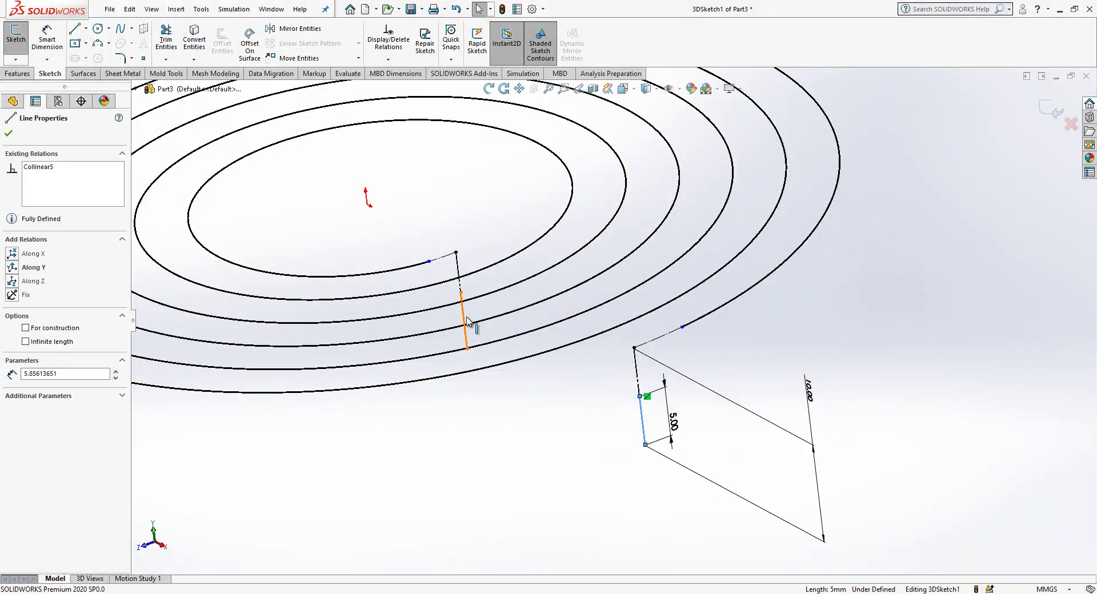
{"action": "left_click", "coordinate": [464, 320], "text": "ctrl"}
{"action": "key", "text": "Escape"}
{"action": "left_click", "coordinate": [47, 40]}
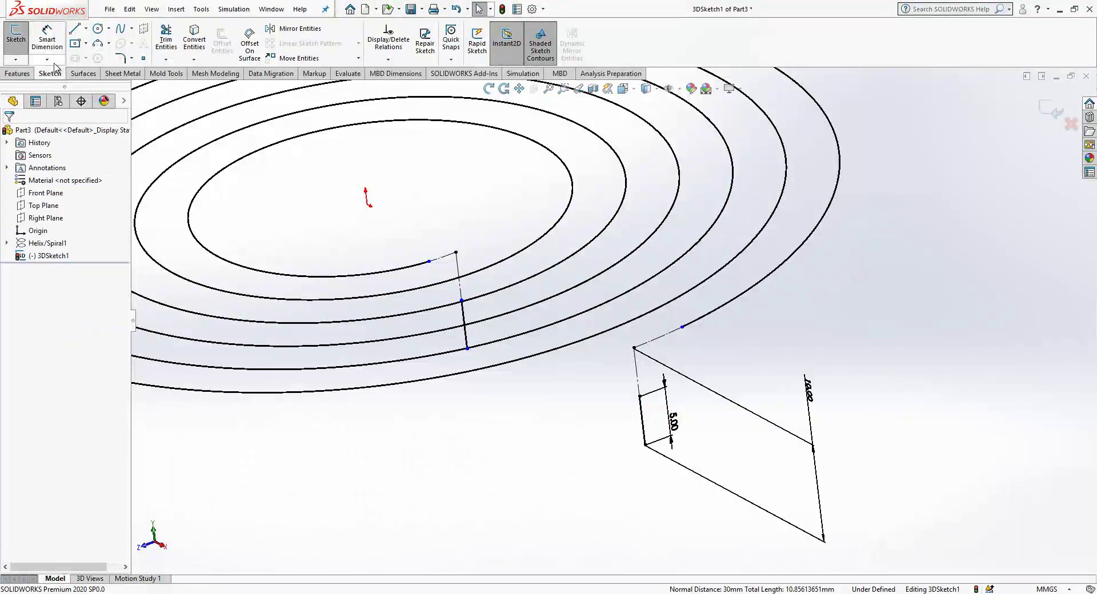
{"action": "key", "text": "Escape"}
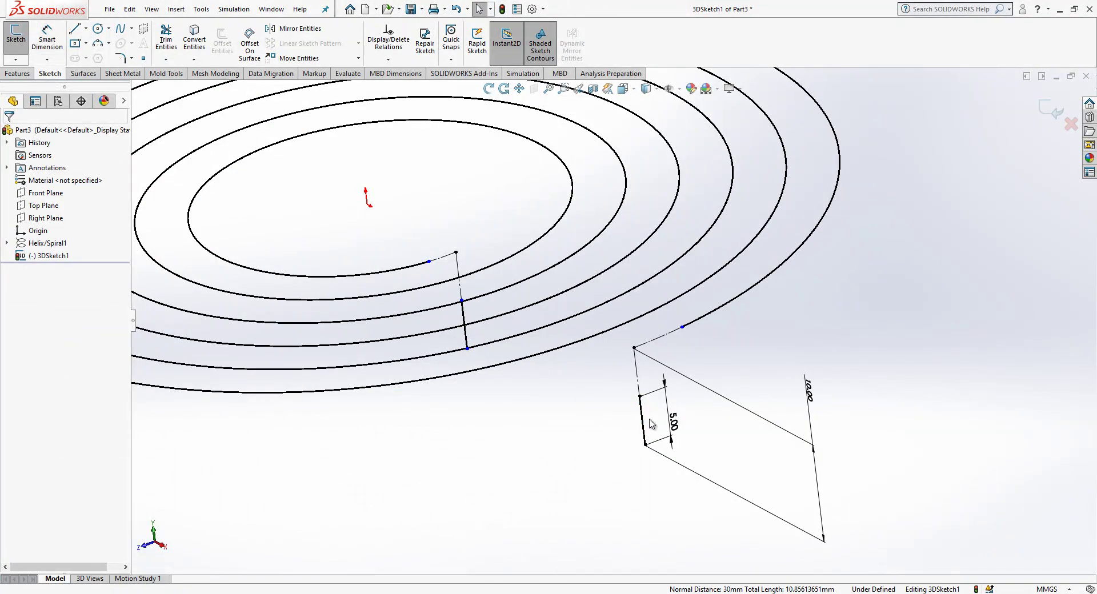
{"action": "left_click", "coordinate": [644, 422]}
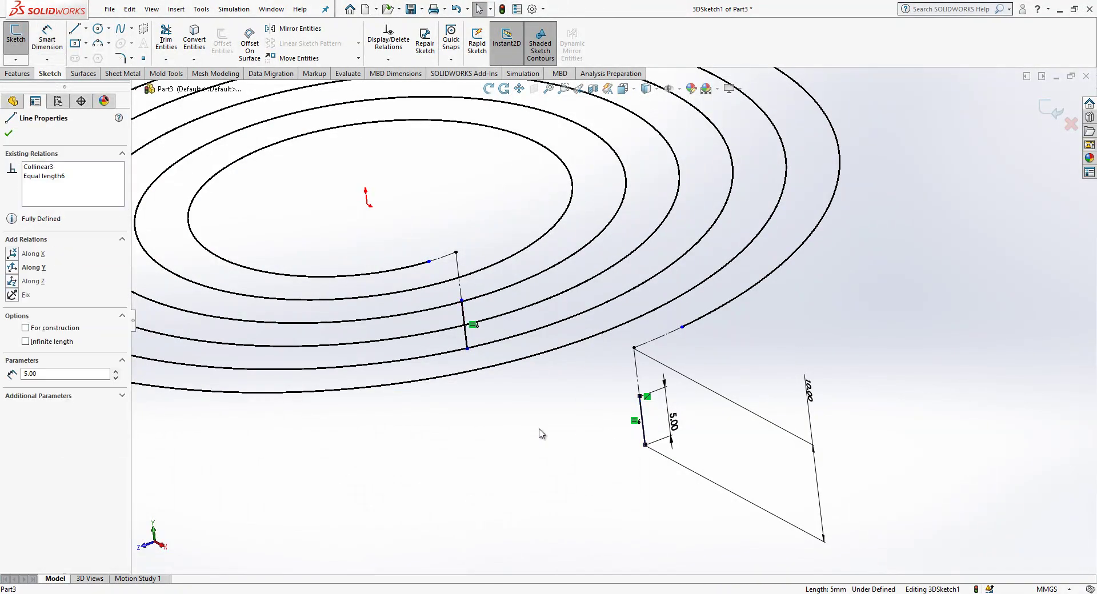
{"action": "key", "text": "Escape"}
Add a 10 mm distance dimension to the short line at the inner end.
{"action": "key", "text": "d"}
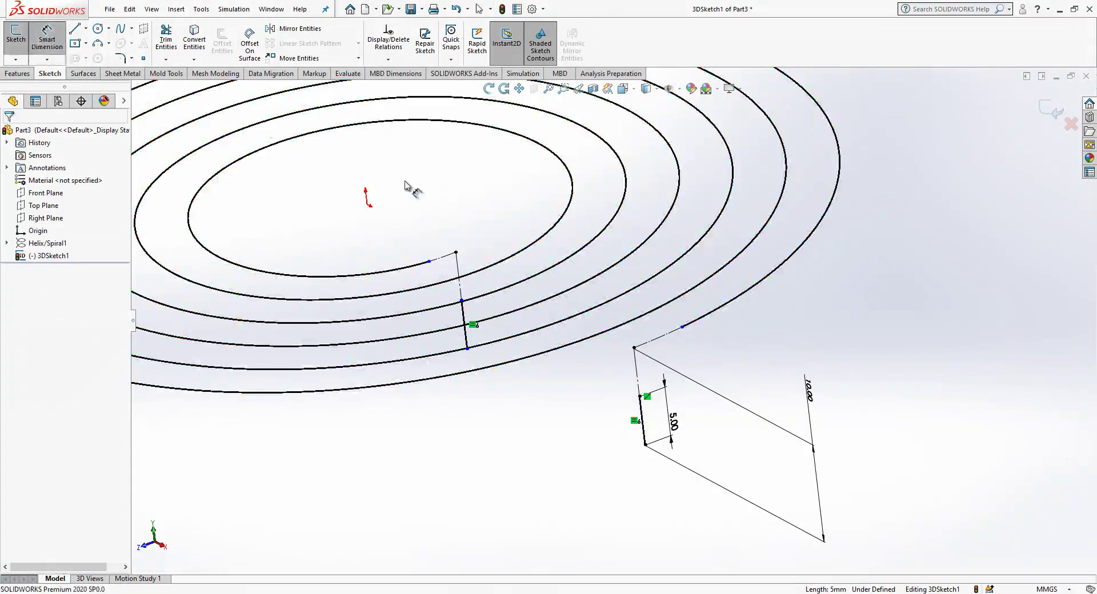
{"action": "left_click", "coordinate": [464, 297]}
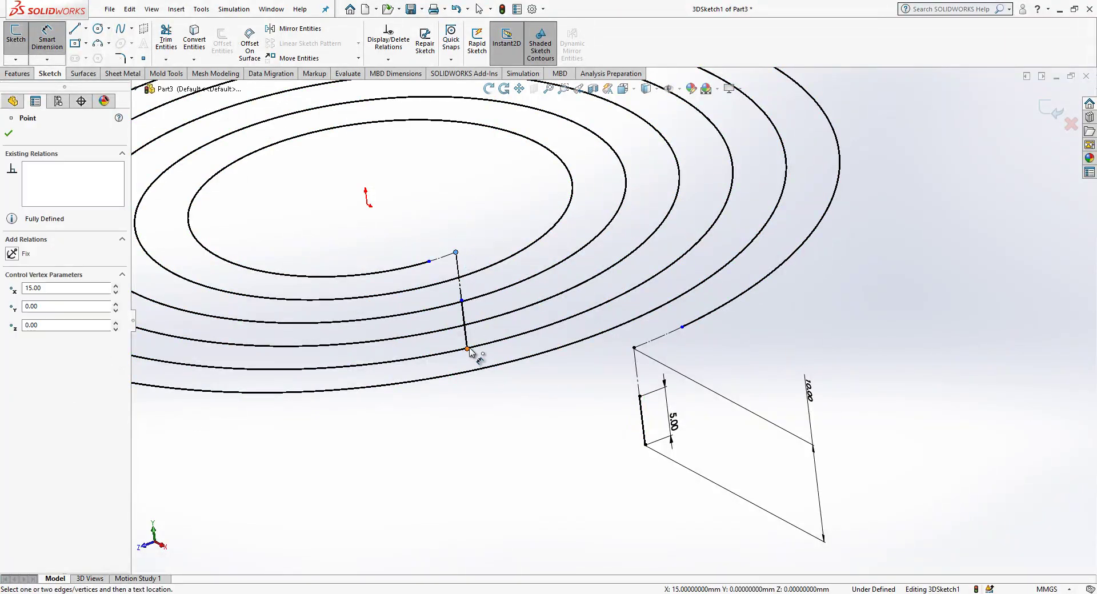
{"action": "left_click", "coordinate": [462, 460]}
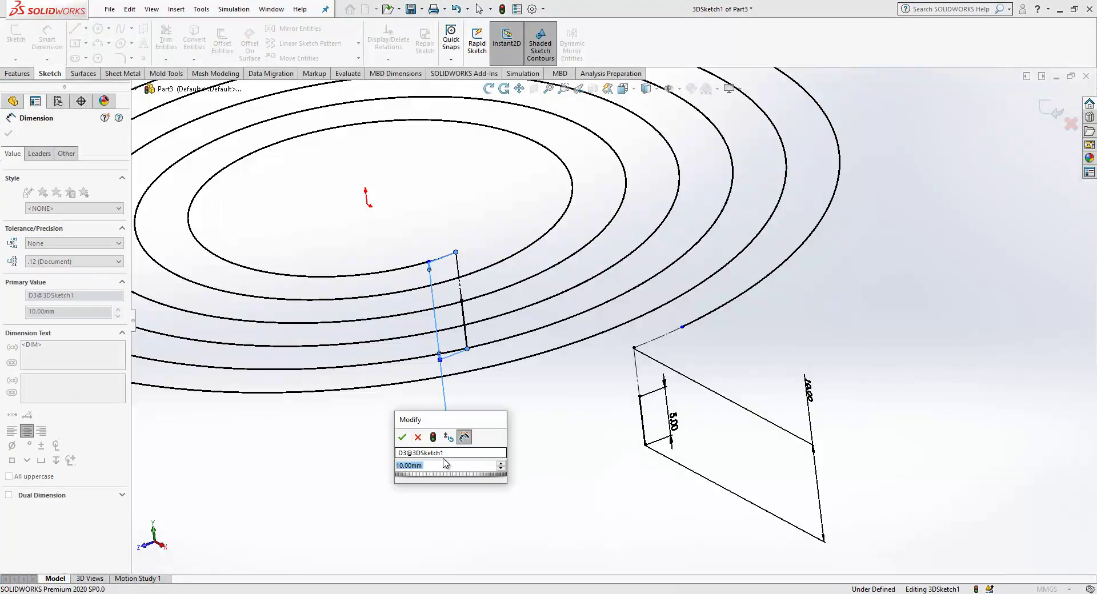
{"action": "type", "text": "10"}
{"action": "key", "text": "Return"}
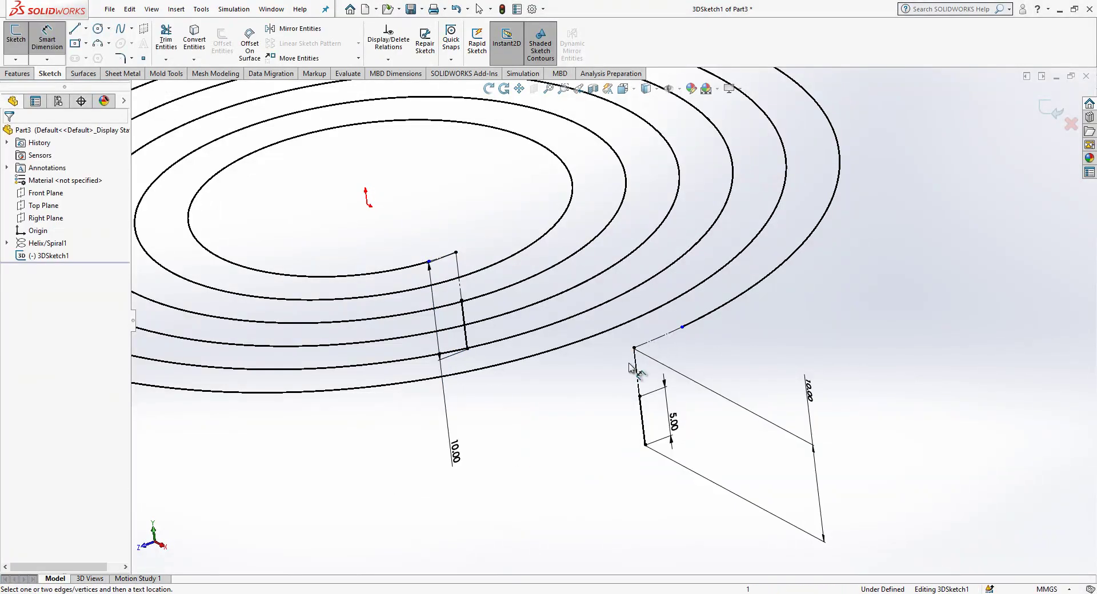
Add a 5 mm offset dimension to the outer construction line's endpoint.
{"action": "left_click", "coordinate": [676, 336]}
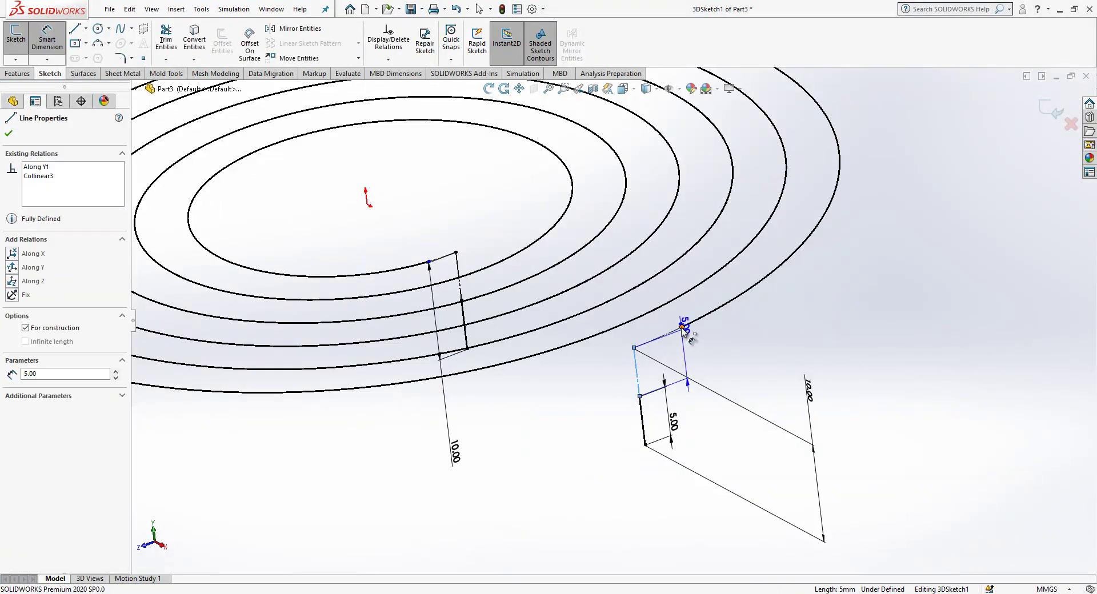
{"action": "left_click", "coordinate": [682, 327]}
{"action": "key", "text": "Escape"}
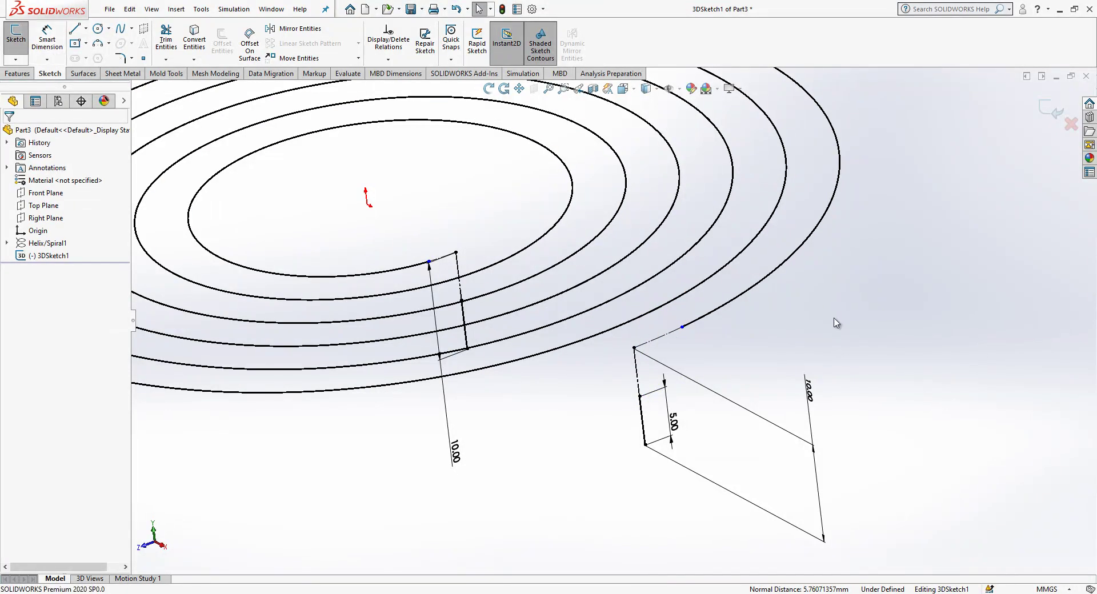
{"action": "right_click_drag", "start_coordinate": [840, 319], "coordinate": [831, 265]}
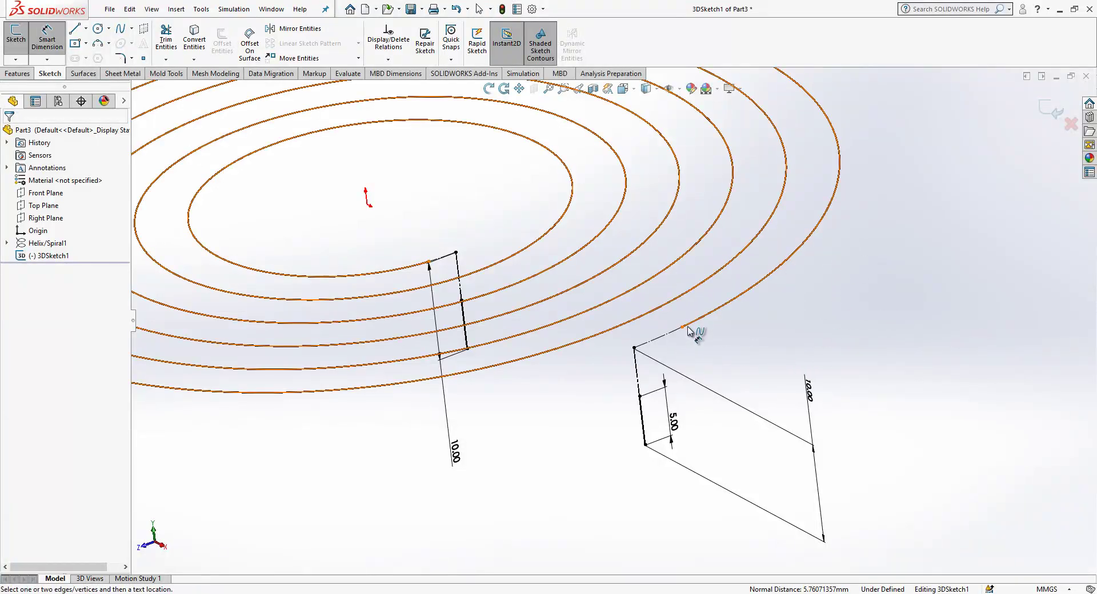
{"action": "left_click", "coordinate": [637, 360]}
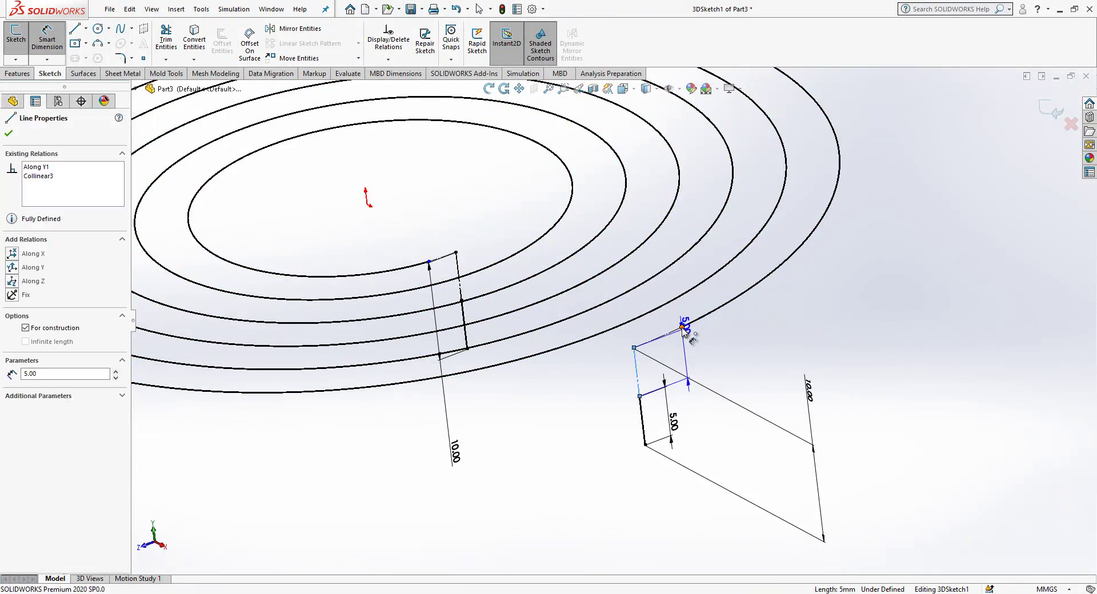
{"action": "left_click", "coordinate": [682, 327]}
{"action": "left_click", "coordinate": [688, 362]}
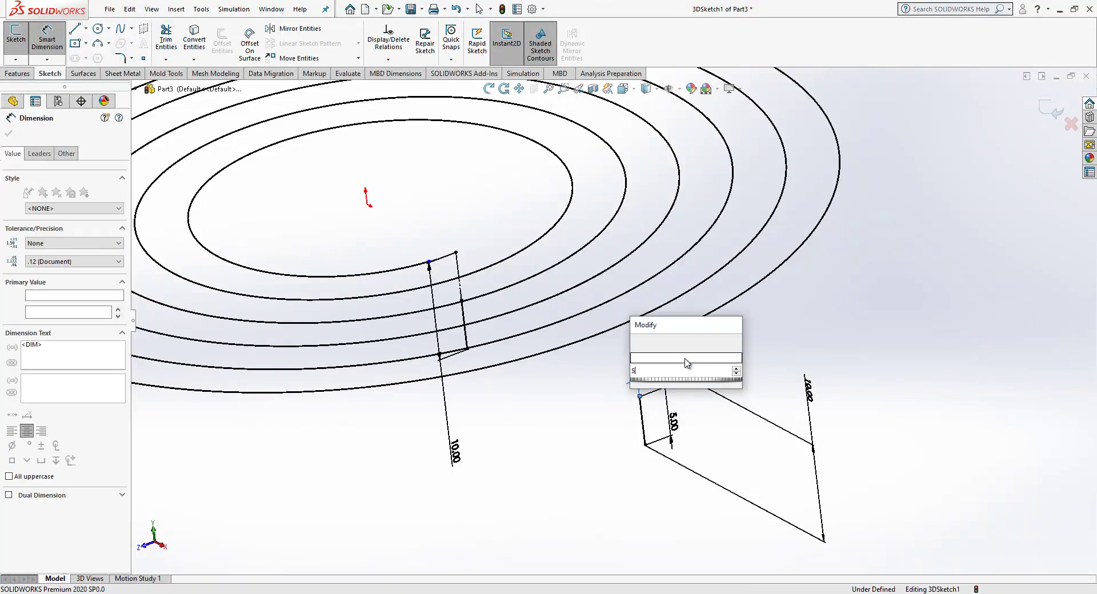
{"action": "type", "text": "5"}
{"action": "key", "text": "Return"}
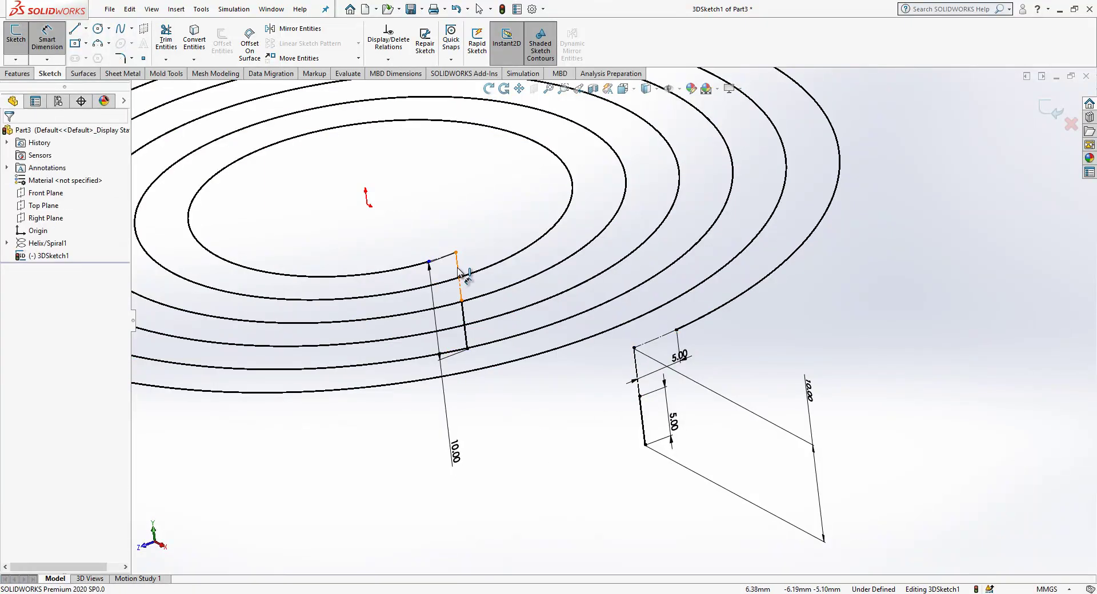
Add a 5 mm offset dimension to the inner end's short line endpoint.
{"action": "left_click", "coordinate": [462, 272]}
{"action": "left_click", "coordinate": [429, 261]}
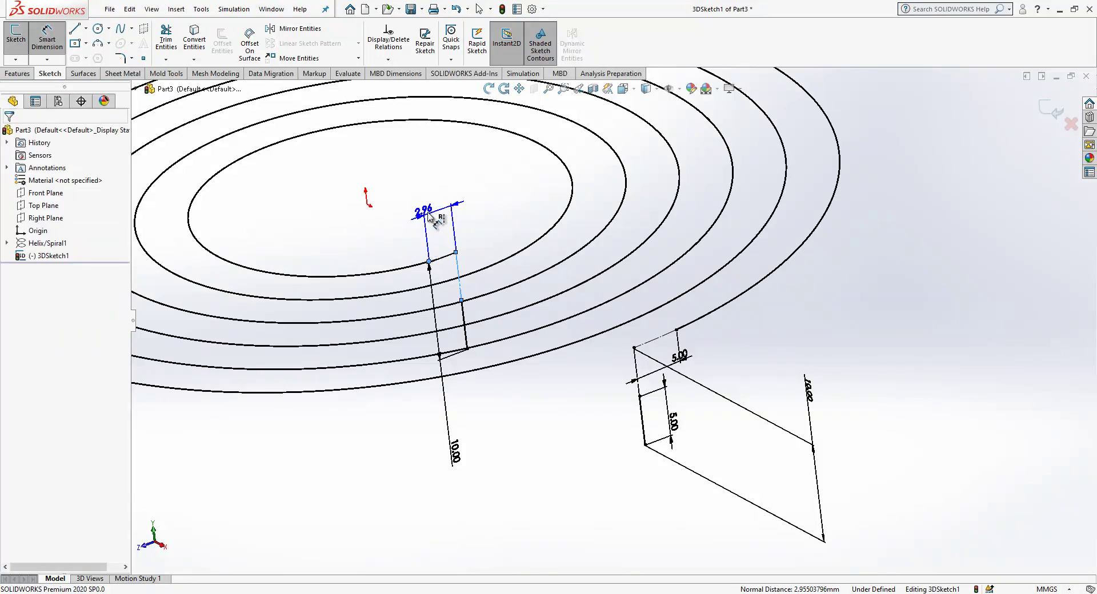
{"action": "left_click", "coordinate": [429, 216]}
{"action": "type", "text": "5"}
{"action": "key", "text": "Return"}
Orbit and zoom to inspect the fully defined 3D sketch.
{"action": "mouse_move", "coordinate": [495, 470]}
{"action": "middle_mouse_down"}
{"action": "mouse_move", "coordinate": [491, 407]}
{"action": "mouse_move", "coordinate": [503, 400]}
{"action": "middle_mouse_up"}
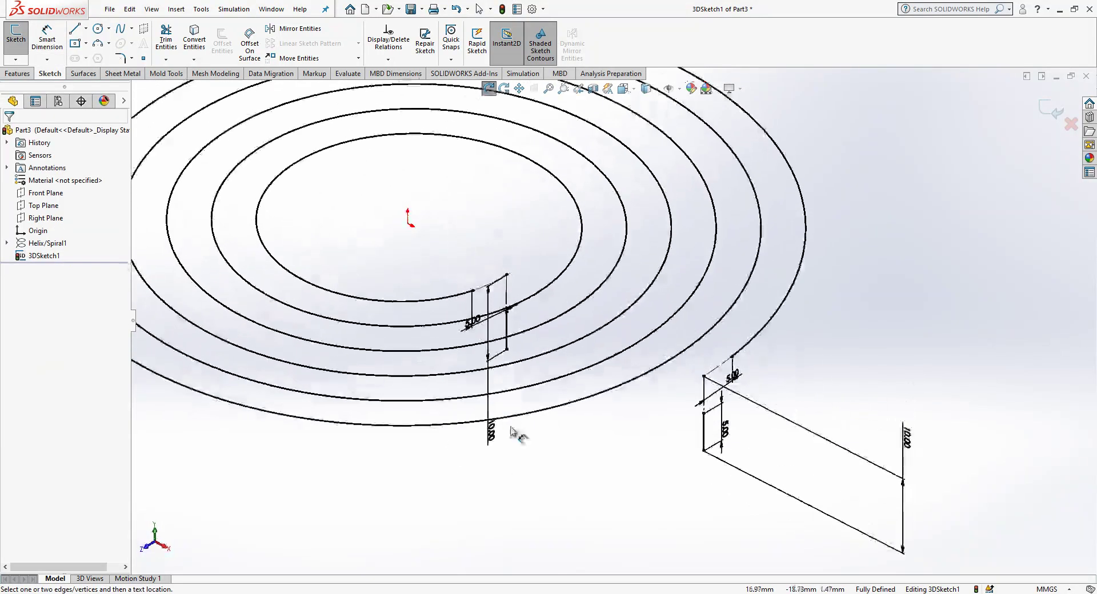
{"action": "left_click", "coordinate": [41, 48]}
{"action": "mouse_move", "coordinate": [723, 400]}
{"action": "middle_mouse_down"}
{"action": "mouse_move", "coordinate": [734, 343]}
{"action": "mouse_move", "coordinate": [850, 374]}
{"action": "mouse_move", "coordinate": [836, 424]}
{"action": "middle_mouse_up"}
{"action": "scroll", "coordinate": [771, 382], "scroll_direction": "up", "scroll_amount": 3}
{"action": "scroll", "coordinate": [594, 303], "scroll_direction": "down", "scroll_amount": 3}
{"action": "scroll", "coordinate": [594, 303], "scroll_direction": "down", "scroll_amount": 4}
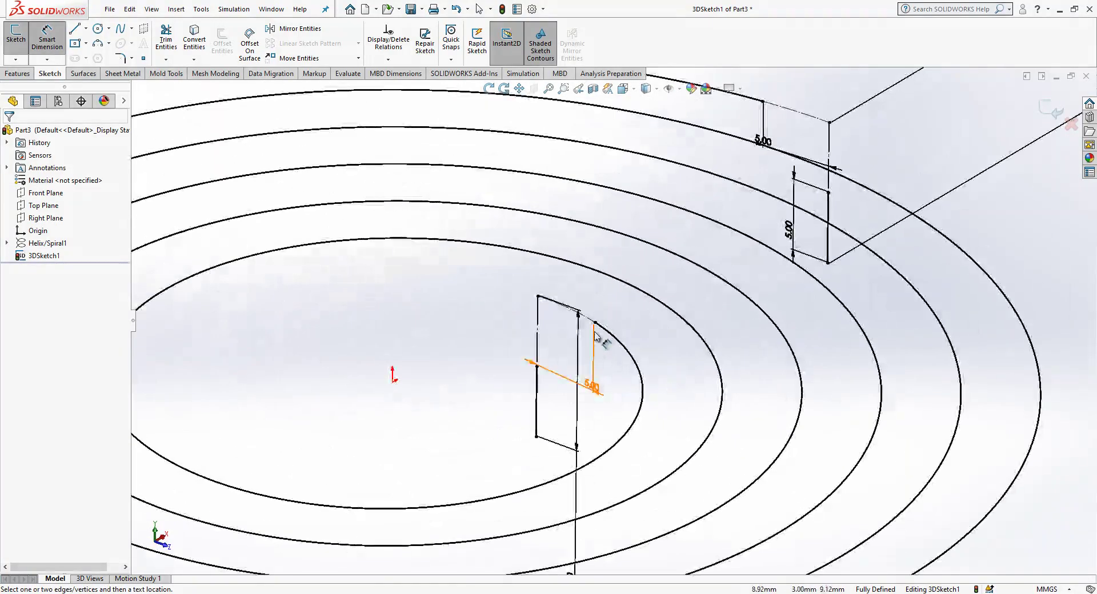
Draw splines bridging the spiral's inner and outer ends to the vertical tab lines.
{"action": "left_click", "coordinate": [120, 28]}
{"action": "left_click", "coordinate": [537, 367]}
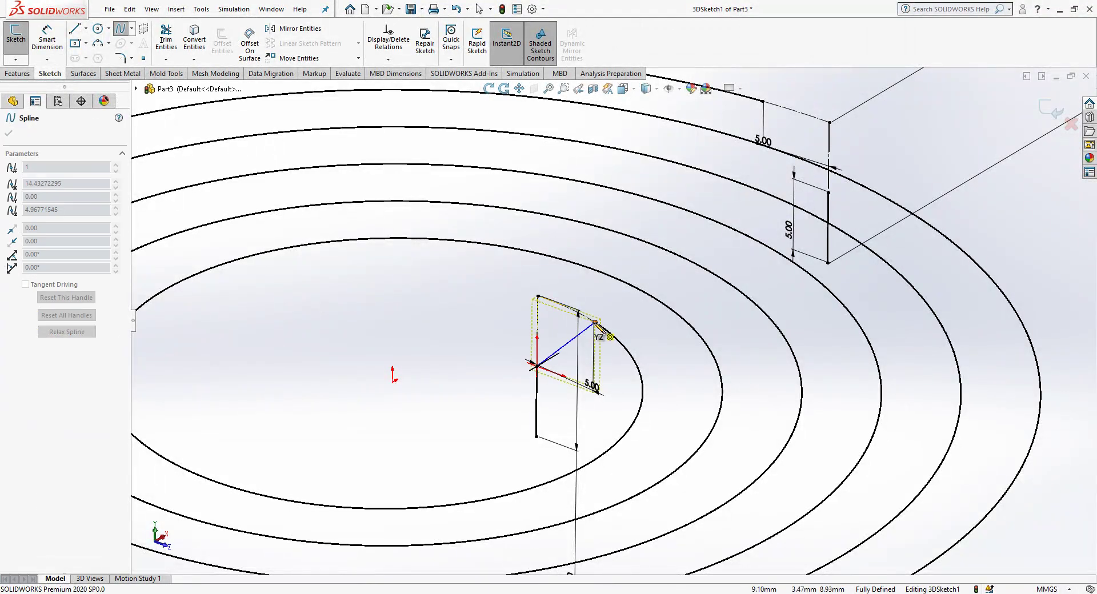
{"action": "double_click", "coordinate": [595, 324]}
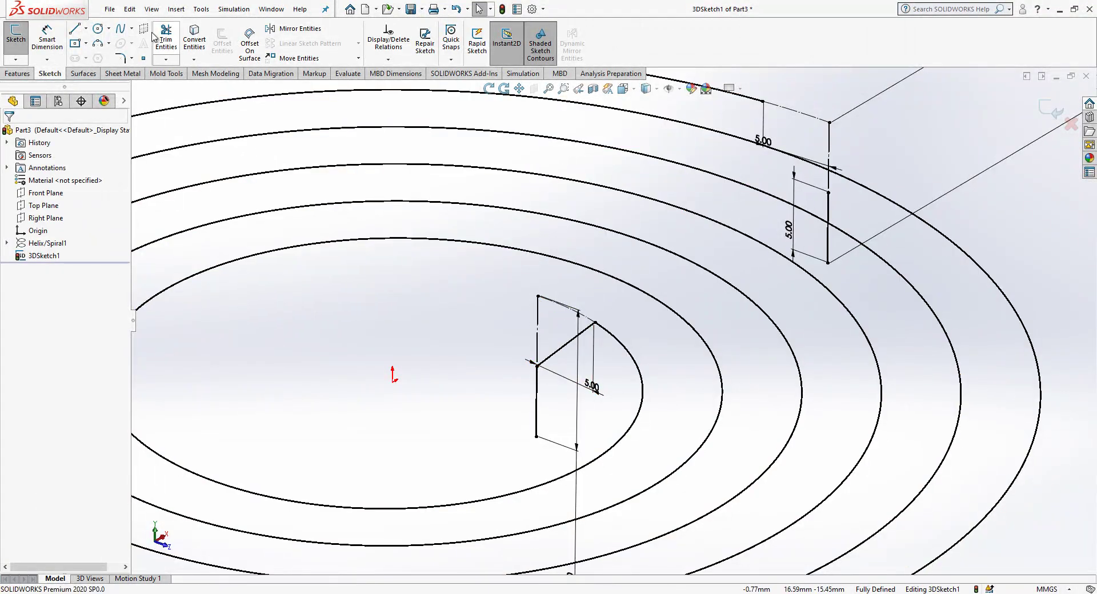
{"action": "left_click", "coordinate": [120, 29]}
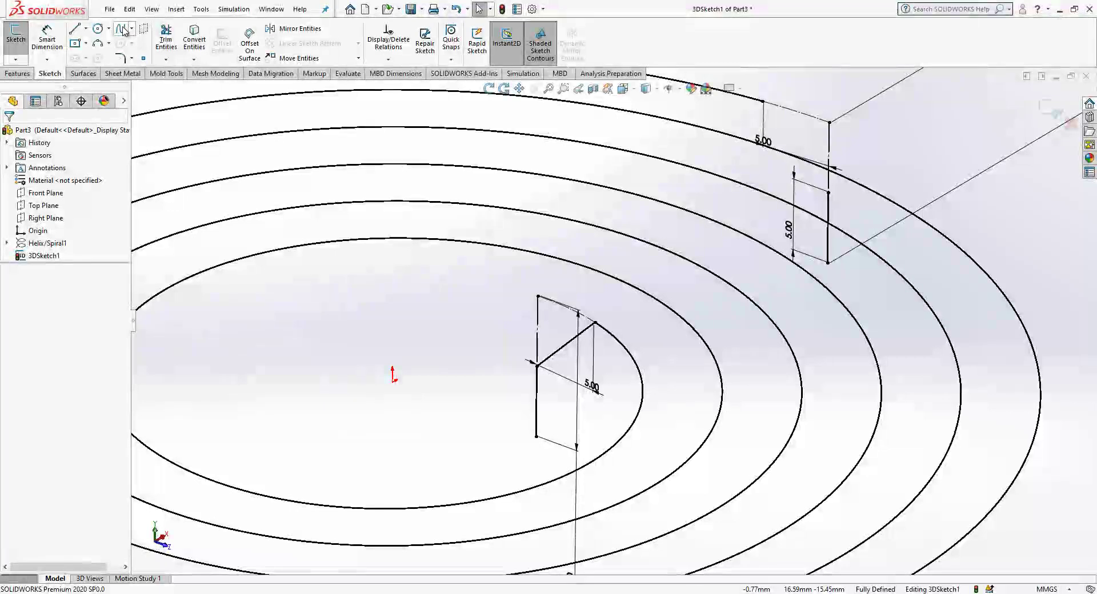
{"action": "left_click", "coordinate": [829, 193]}
{"action": "double_click", "coordinate": [763, 101]}
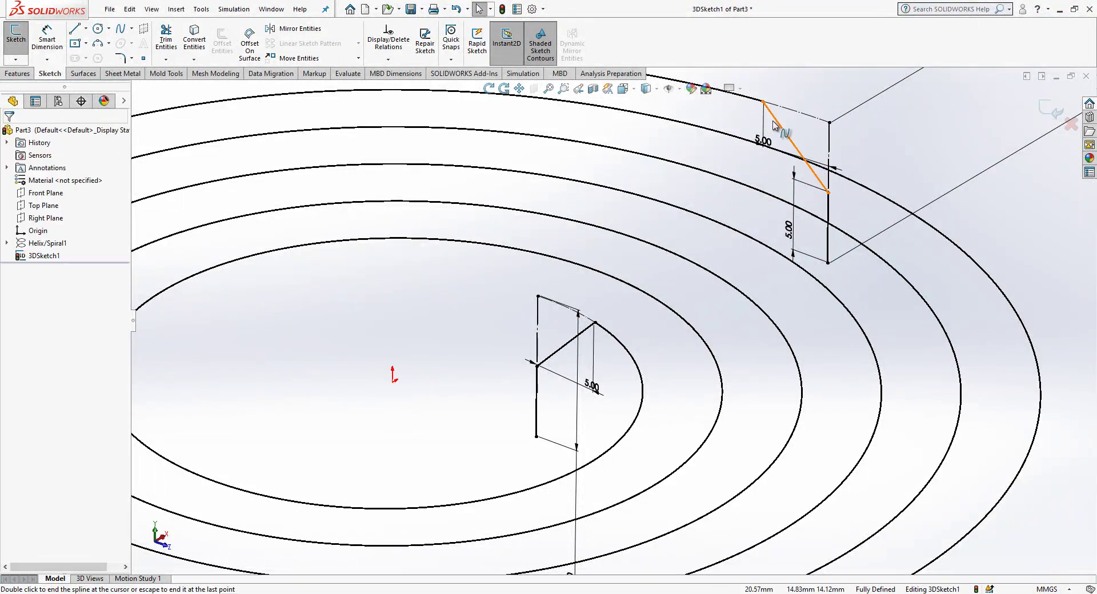
{"action": "key", "text": "Escape"}
Make the inner spline tangent to the inner vertical tab line.
{"action": "left_click", "coordinate": [786, 137]}
{"action": "key", "text": "Escape"}
{"action": "left_click", "coordinate": [554, 353]}
{"action": "left_click", "coordinate": [538, 390], "text": "ctrl"}
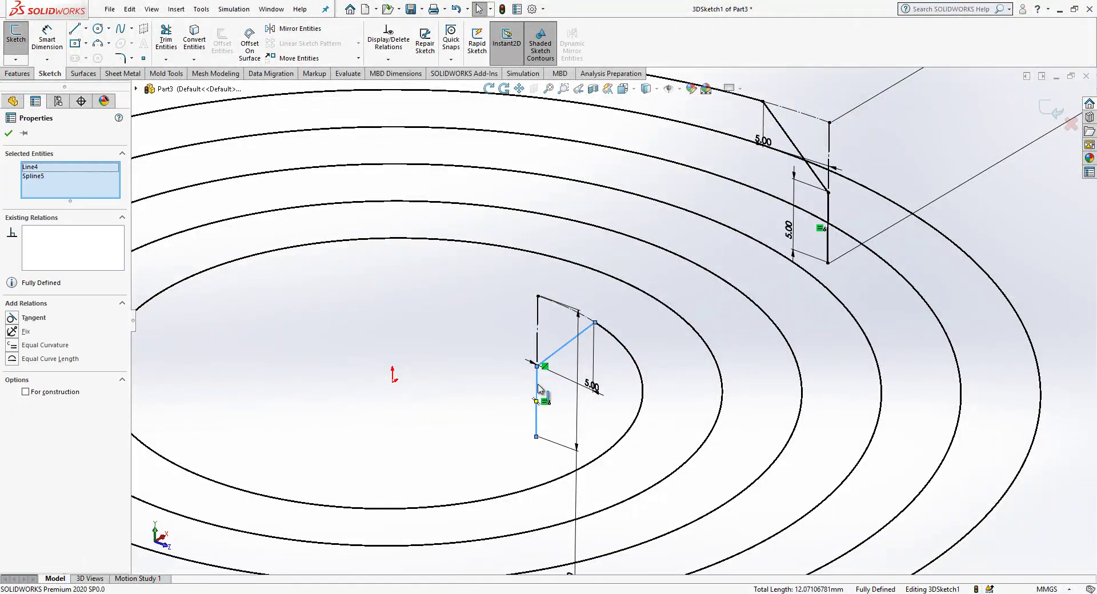
{"action": "left_click", "coordinate": [8, 318]}
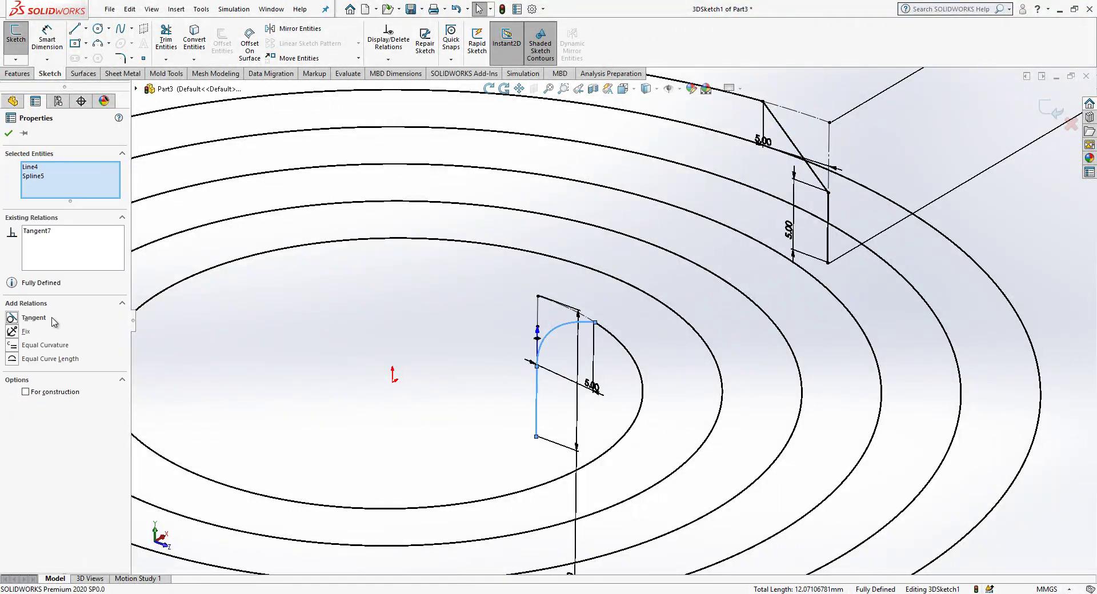
Make the outer spline tangent to the outer vertical tab line.
{"action": "key", "text": "Escape"}
{"action": "left_click", "coordinate": [828, 216]}
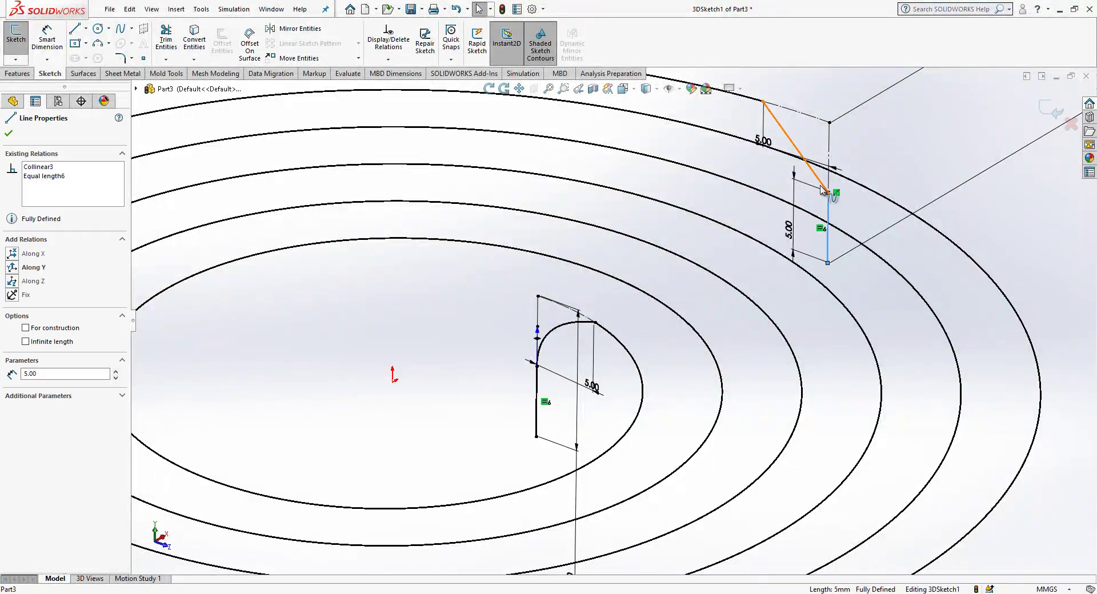
{"action": "left_click", "coordinate": [821, 184], "text": "ctrl"}
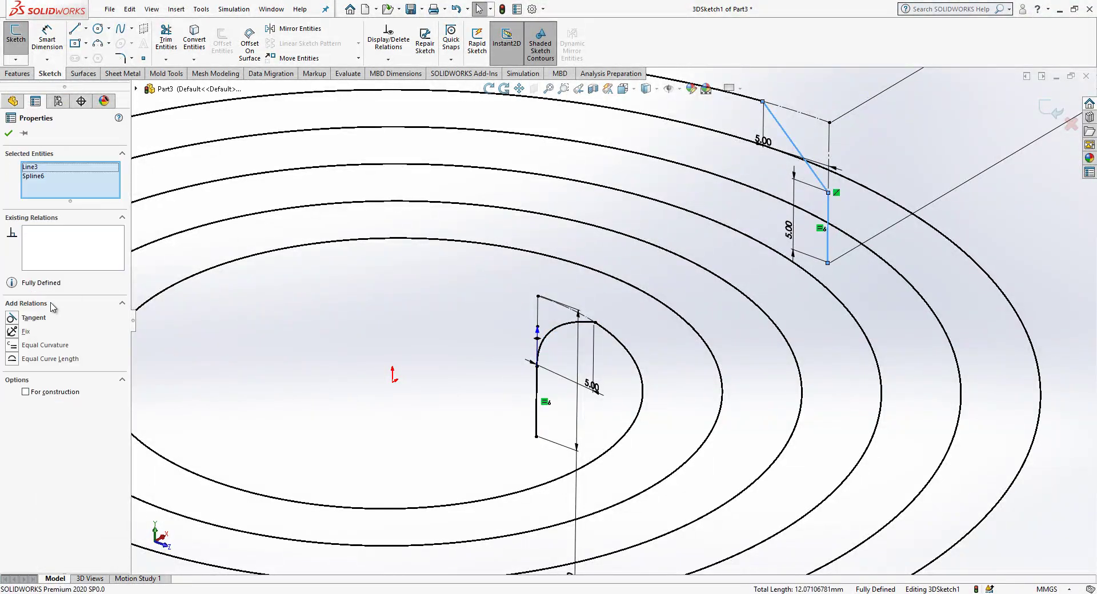
{"action": "left_click", "coordinate": [34, 318]}
{"action": "key", "text": "Escape"}
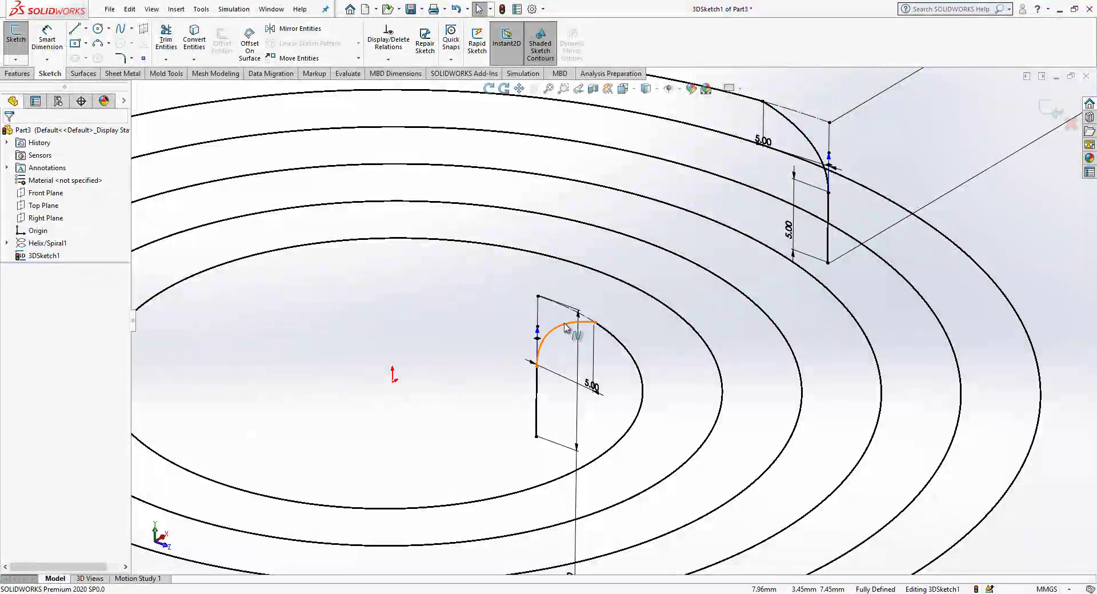
Give the inner spline equal curvature with the spiral.
{"action": "left_click", "coordinate": [594, 330]}
{"action": "left_click", "coordinate": [612, 340], "text": "ctrl"}
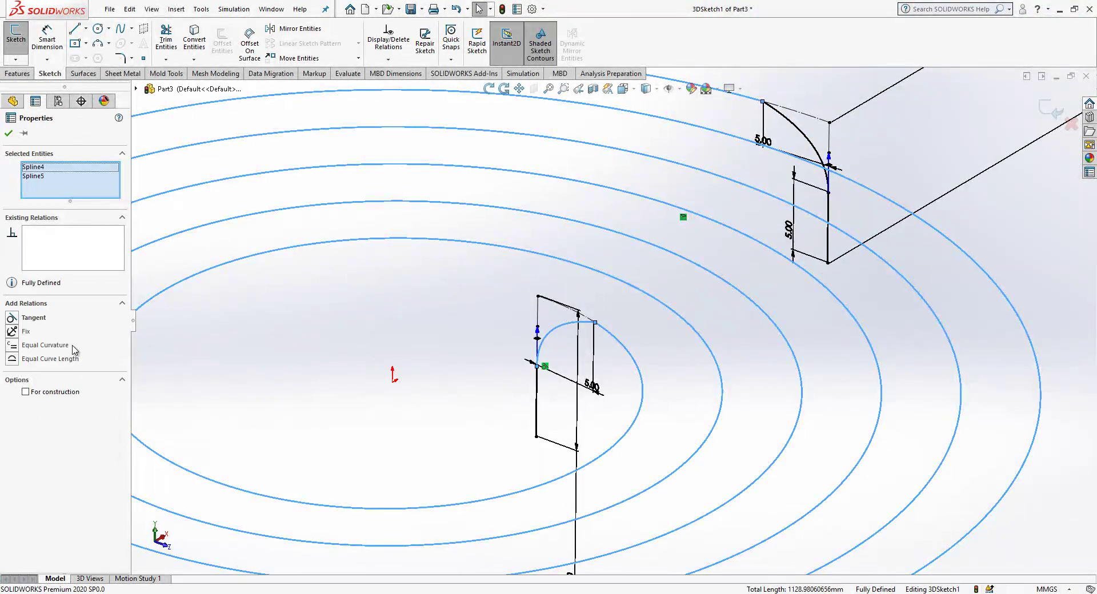
{"action": "left_click", "coordinate": [45, 345]}
{"action": "key", "text": "Escape"}
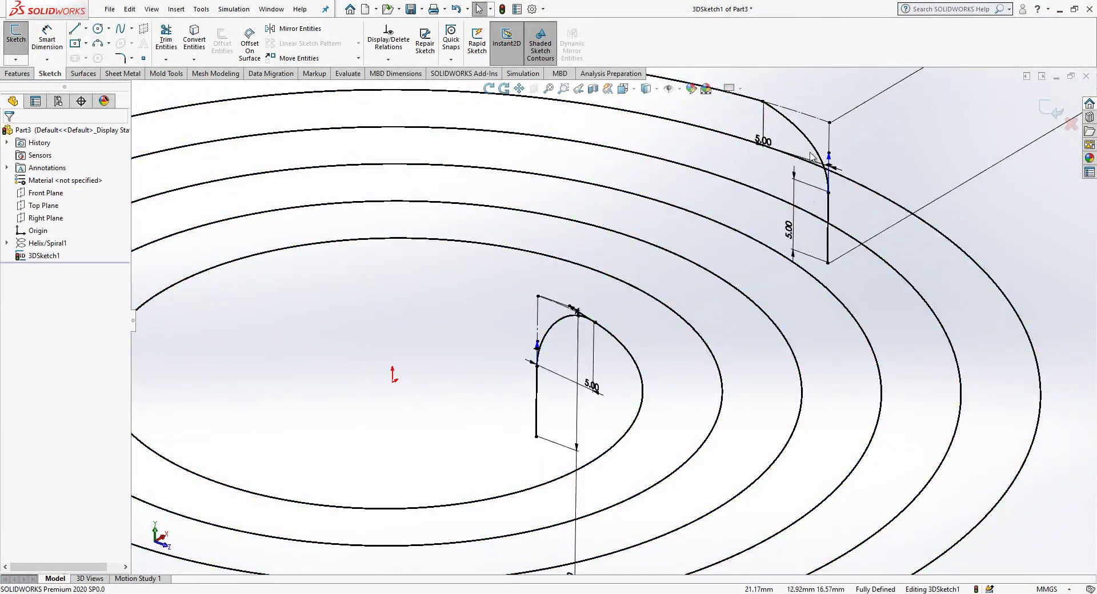
Blend the outer spline smoothly into the spiral with a curvature relation.
{"action": "left_click", "coordinate": [804, 140]}
{"action": "key", "text": "z"}
{"action": "key", "text": "Escape"}
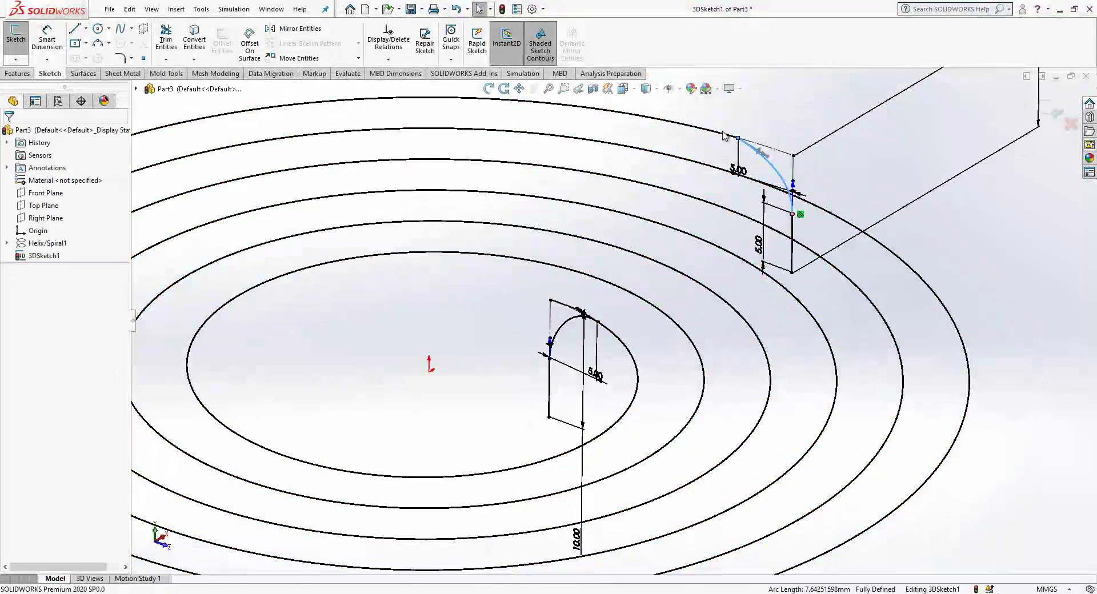
{"action": "left_click", "coordinate": [724, 138]}
{"action": "left_click", "coordinate": [191, 264], "text": "ctrl"}
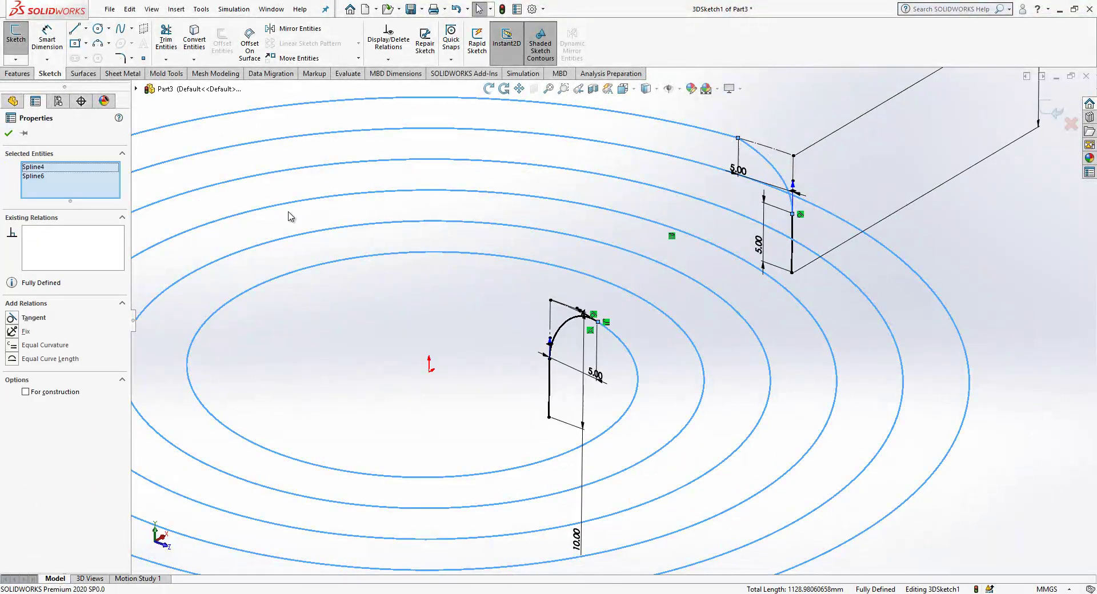
{"action": "left_click", "coordinate": [34, 318]}
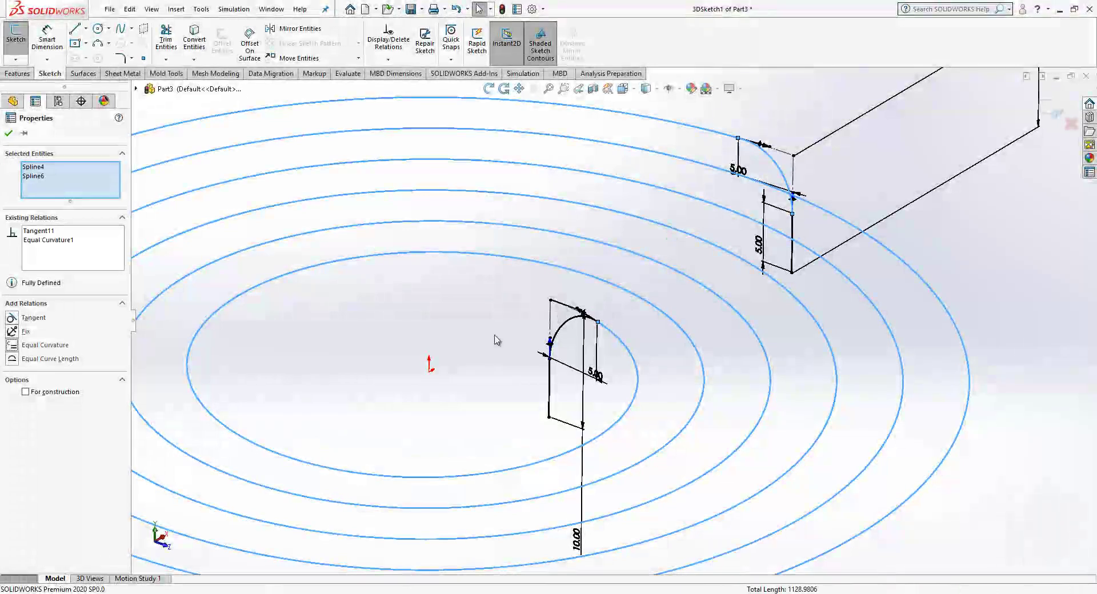
{"action": "left_click", "coordinate": [498, 339]}
Zoom and orbit the sketch to check the bends at both ends.
{"action": "key", "text": "z"}
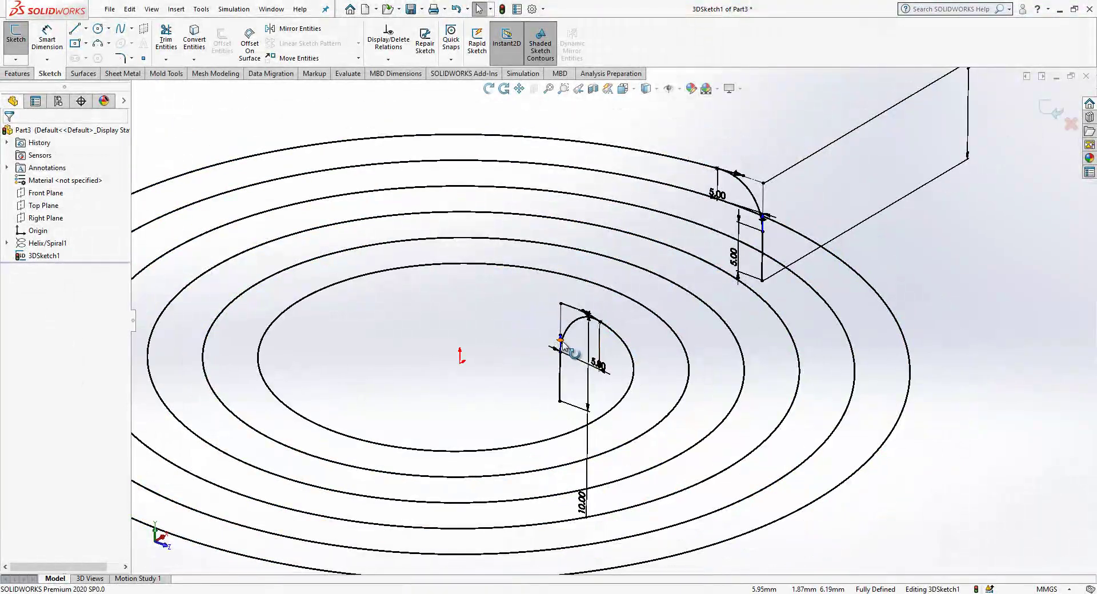
{"action": "scroll", "coordinate": [588, 345], "scroll_direction": "down", "scroll_amount": 5}
{"action": "mouse_move", "coordinate": [592, 272]}
{"action": "middle_mouse_down"}
{"action": "mouse_move", "coordinate": [617, 372]}
{"action": "mouse_move", "coordinate": [636, 318]}
{"action": "mouse_move", "coordinate": [688, 318]}
{"action": "mouse_move", "coordinate": [616, 350]}
{"action": "middle_mouse_up"}
{"action": "scroll", "coordinate": [620, 349], "scroll_direction": "up", "scroll_amount": 2}
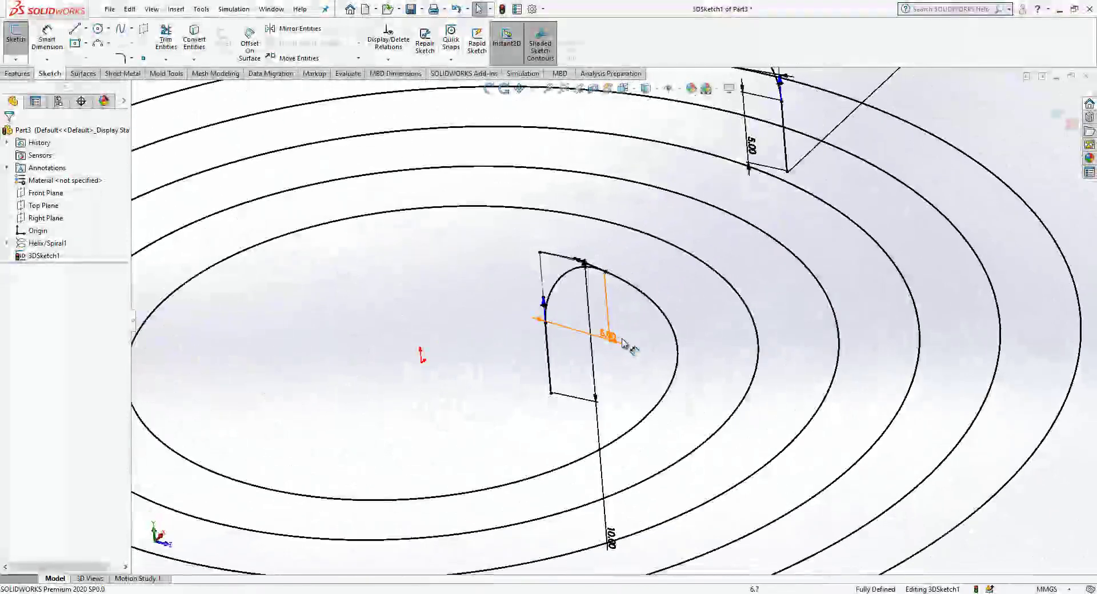
Exit the 3D sketch and view the spiral path at an angle.
{"action": "left_click", "coordinate": [1043, 108]}
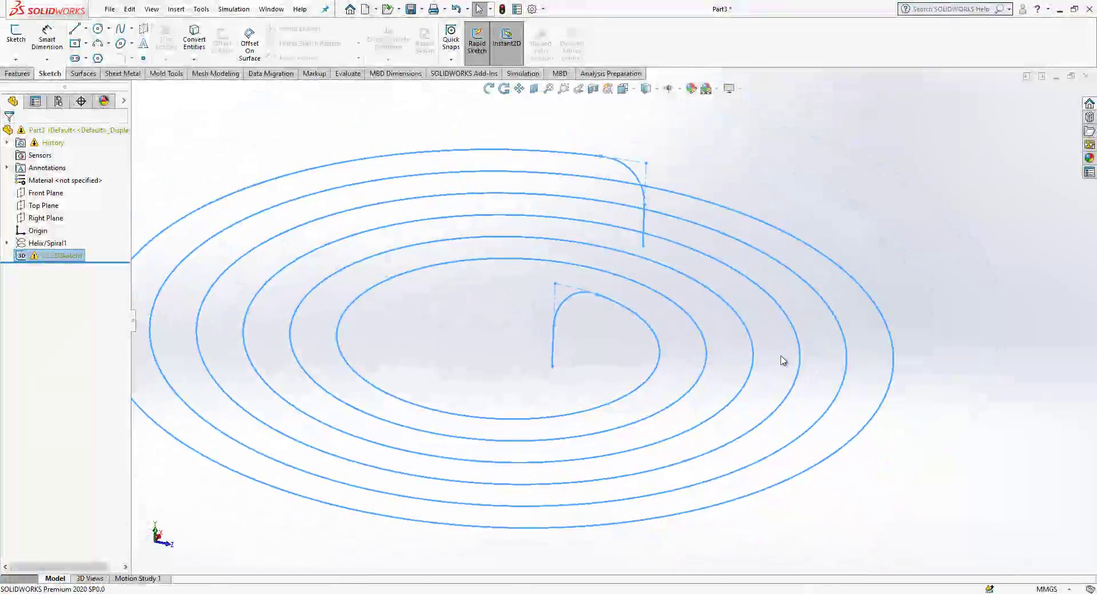
{"action": "left_click", "coordinate": [845, 166]}
{"action": "middle_click_drag", "start_coordinate": [845, 166], "coordinate": [641, 472]}
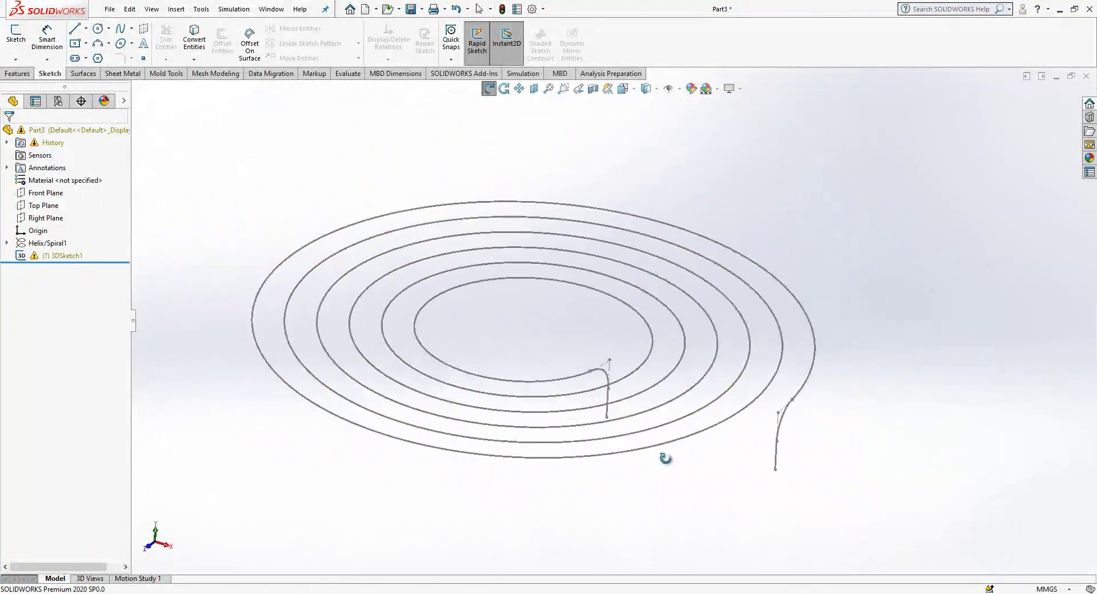
Re-edit 3DSketch1, inspect both bent ends, and exit it with the conflict cleared.
{"action": "left_click", "coordinate": [63, 256]}
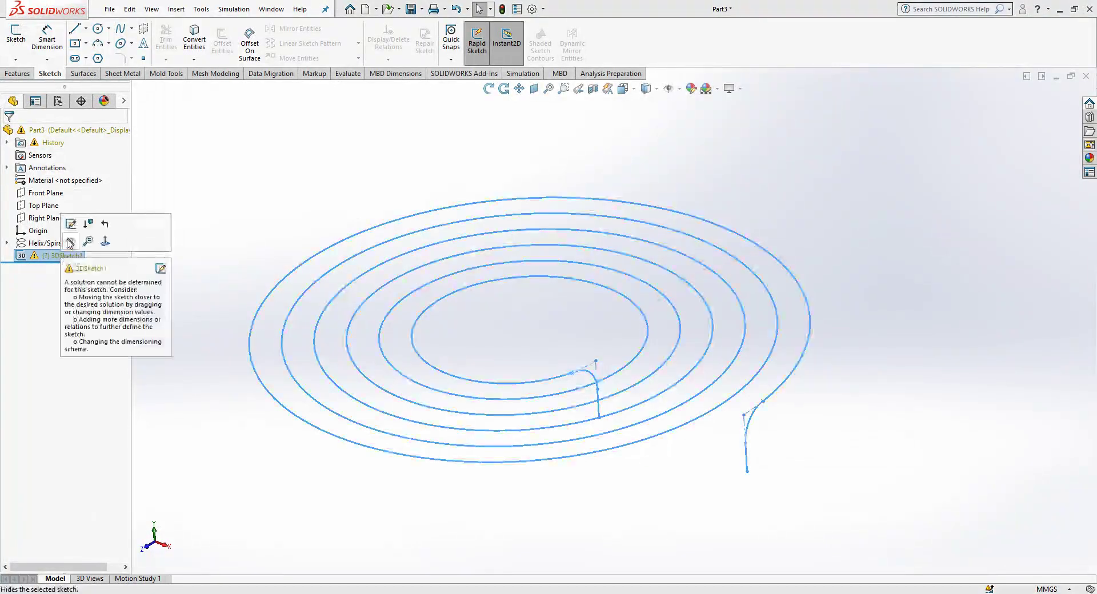
{"action": "left_click", "coordinate": [71, 222]}
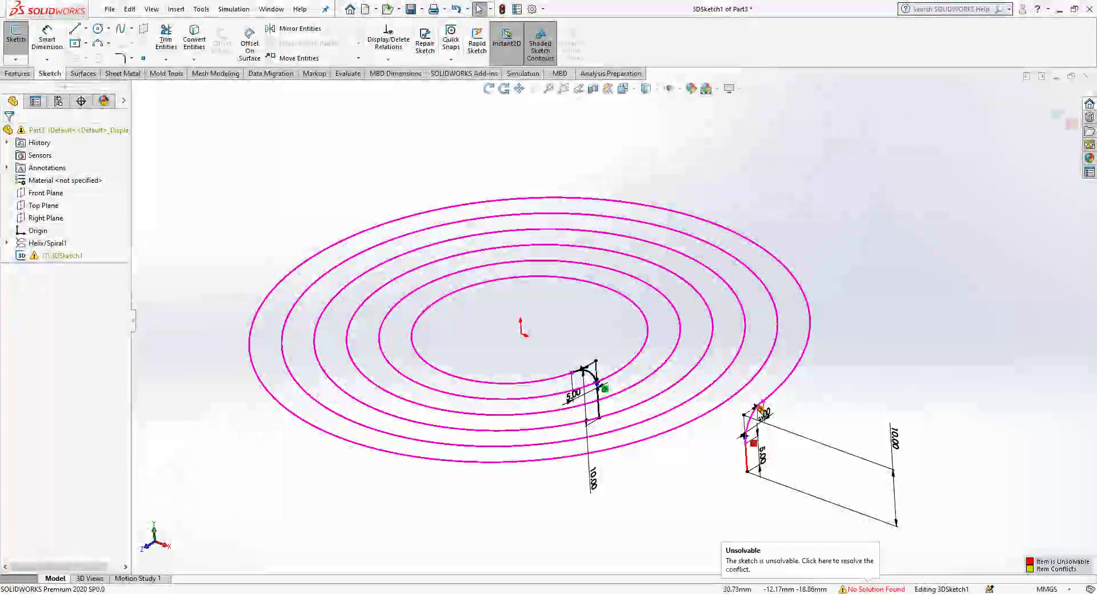
{"action": "middle_click_drag", "start_coordinate": [694, 400], "coordinate": [573, 385]}
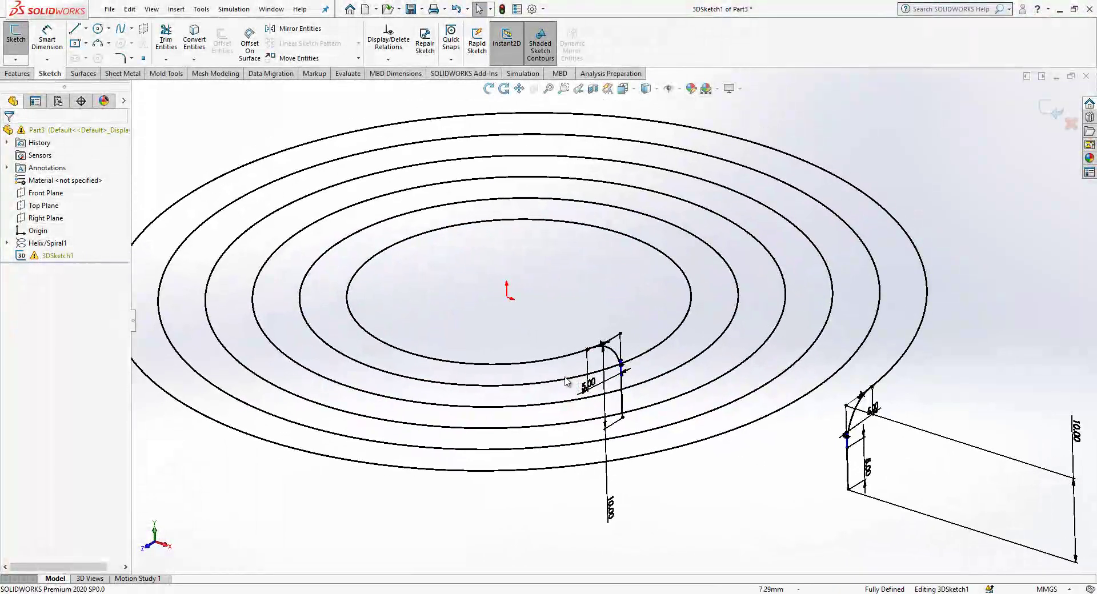
{"action": "scroll", "coordinate": [573, 384], "scroll_direction": "down", "scroll_amount": 2}
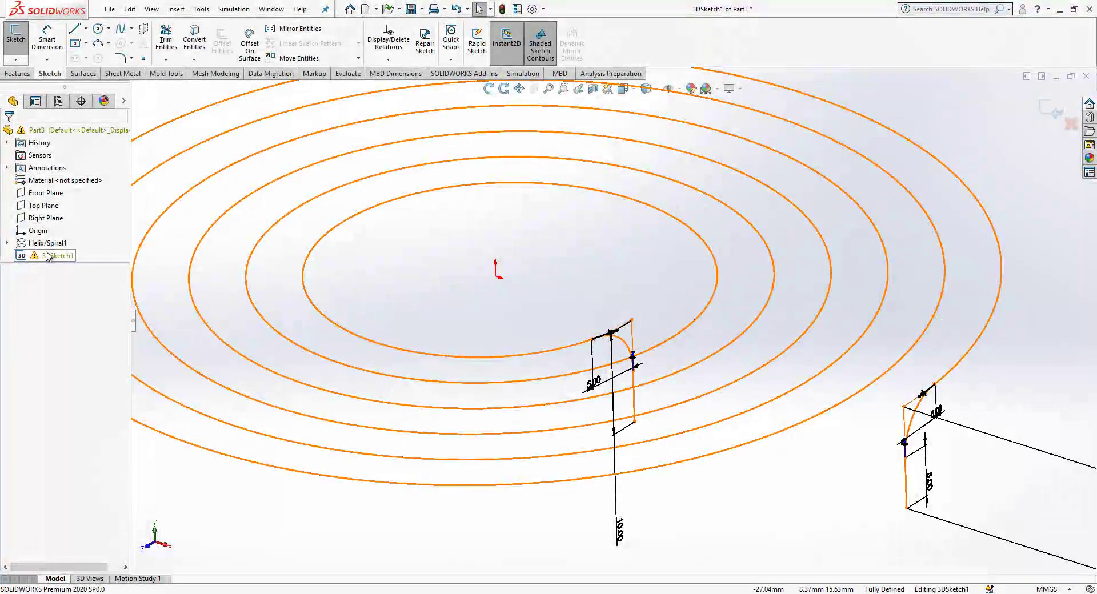
{"action": "left_click", "coordinate": [1038, 111]}
{"action": "scroll", "coordinate": [793, 418], "scroll_direction": "up", "scroll_amount": 3}
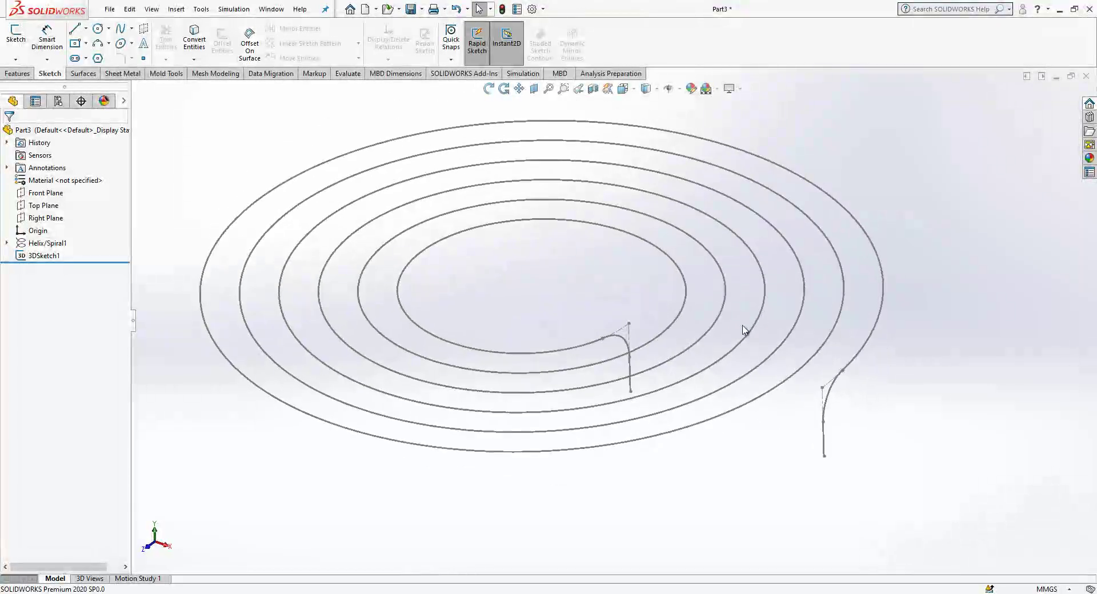
Sweep a 2 mm circular profile along 3DSketch1 to form the spiral wire.
{"action": "left_click", "coordinate": [17, 73]}
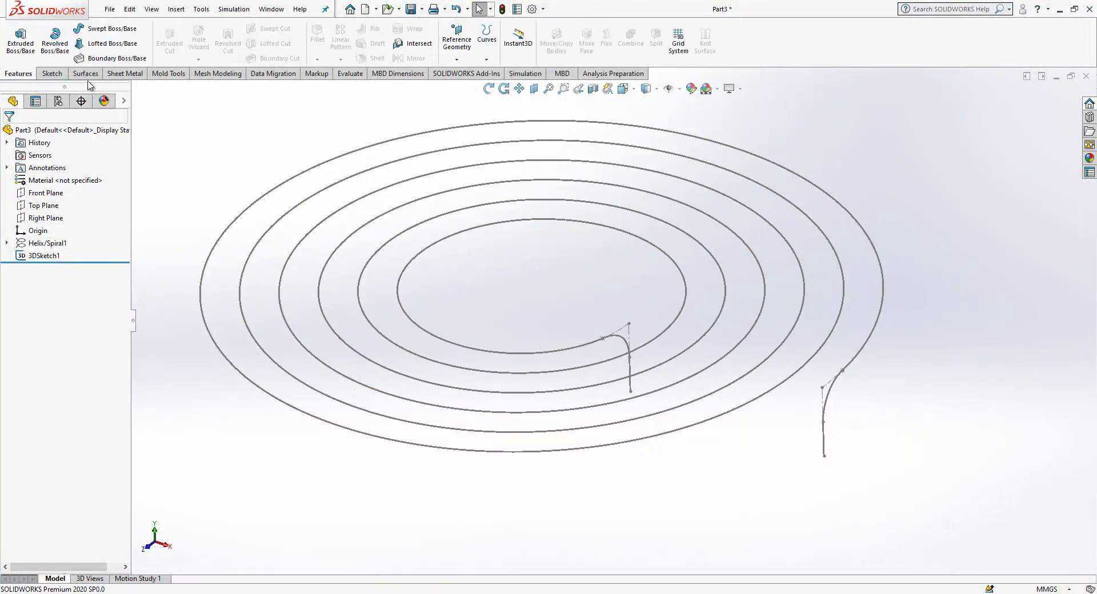
{"action": "left_click", "coordinate": [104, 29]}
{"action": "left_click", "coordinate": [67, 178]}
{"action": "type", "text": "2"}
{"action": "left_click", "coordinate": [629, 387]}
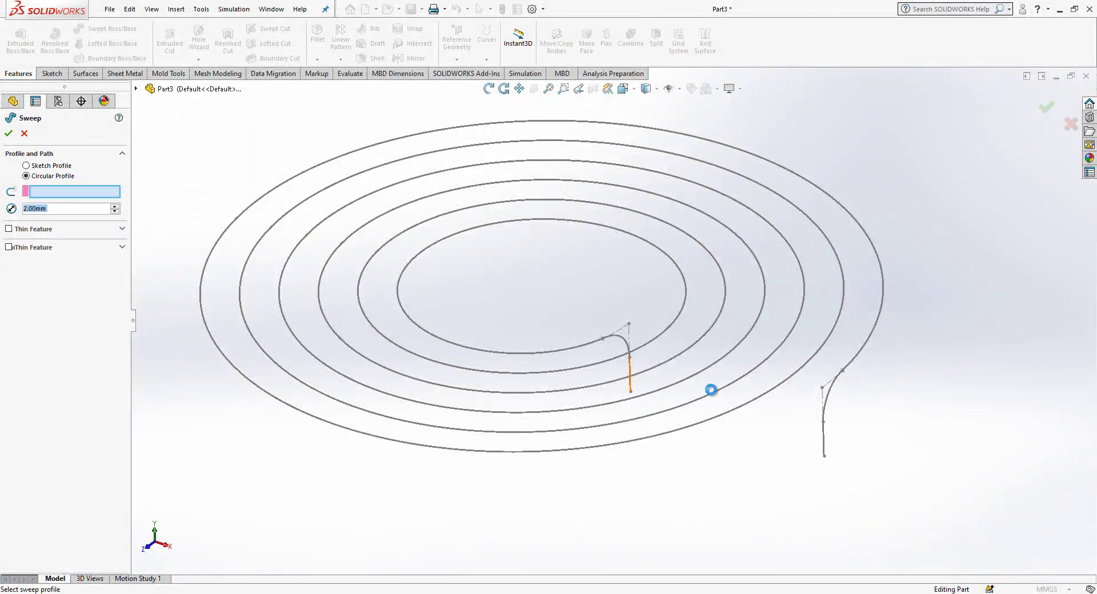
{"action": "middle_click_drag", "start_coordinate": [709, 394], "coordinate": [785, 412]}
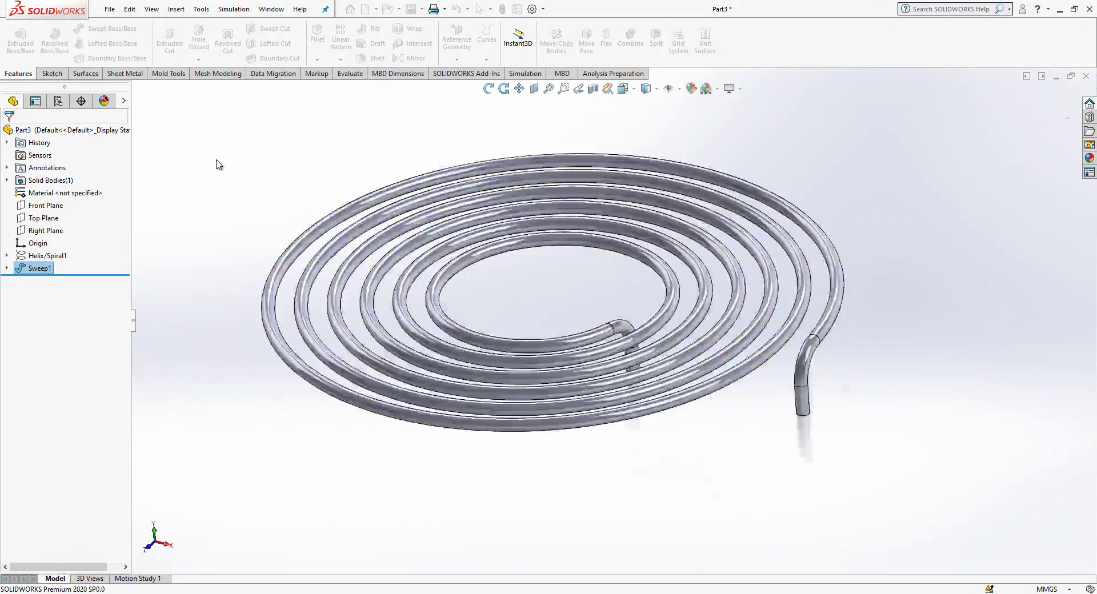
{"action": "middle_click_drag", "start_coordinate": [568, 301], "coordinate": [804, 148]}
{"action": "middle_click_drag", "start_coordinate": [847, 234], "coordinate": [558, 335]}
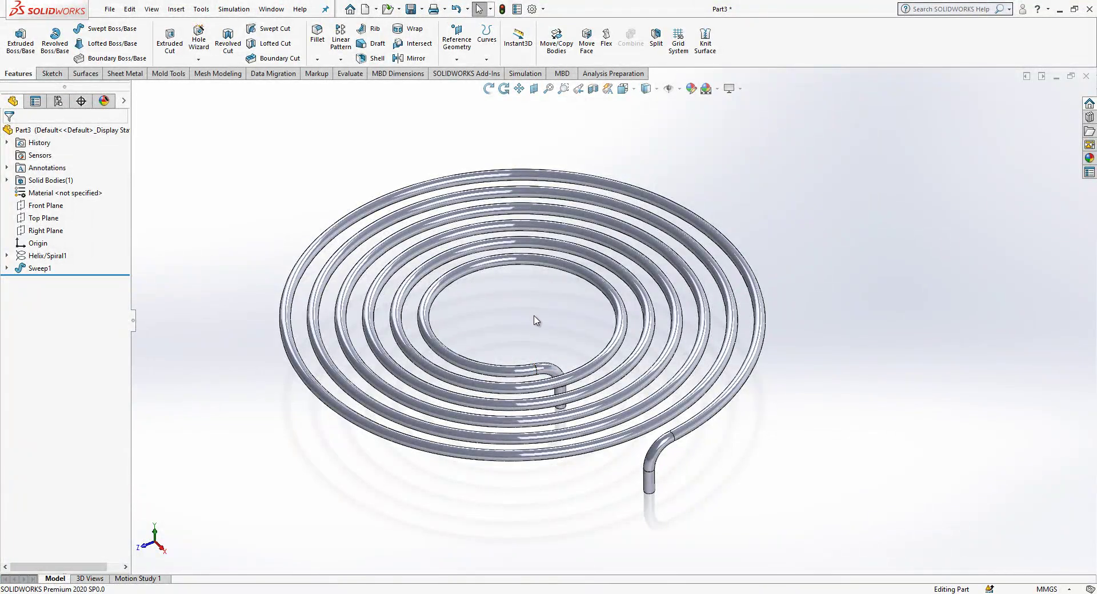
{"action": "middle_click_drag", "start_coordinate": [531, 314], "coordinate": [544, 323]}
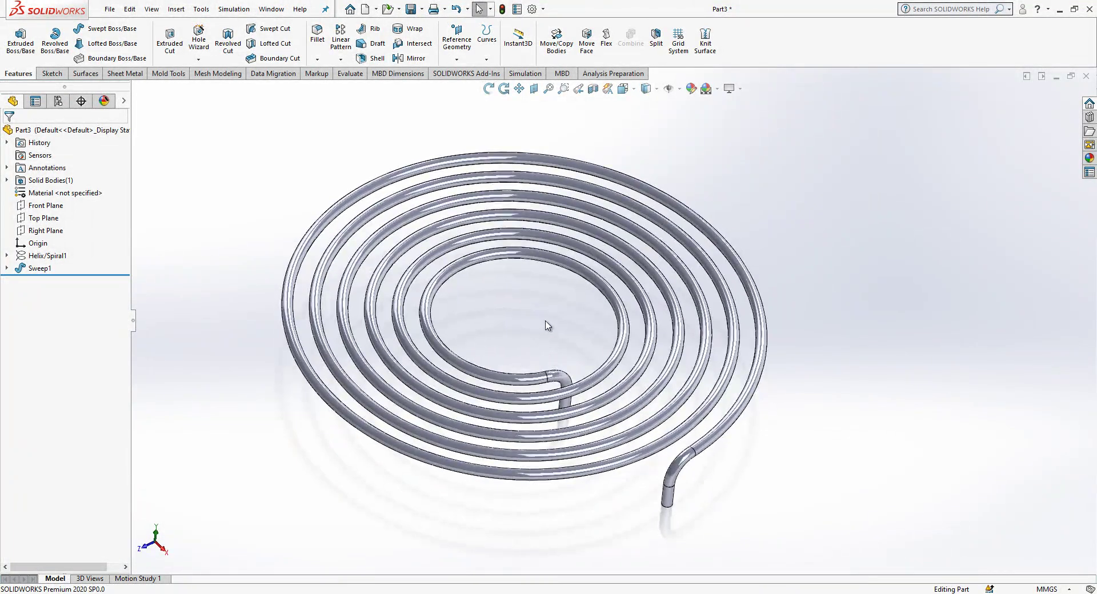